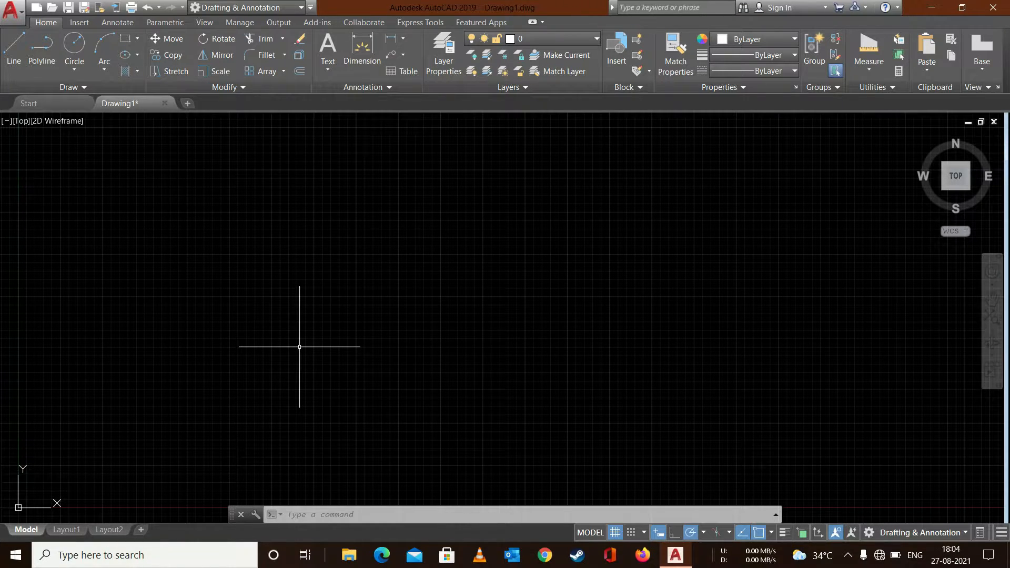
Step: Draw a horizontal line about 17.7 units long in the left half of the drawing area
left_click(13, 49)
left_click(113, 317)
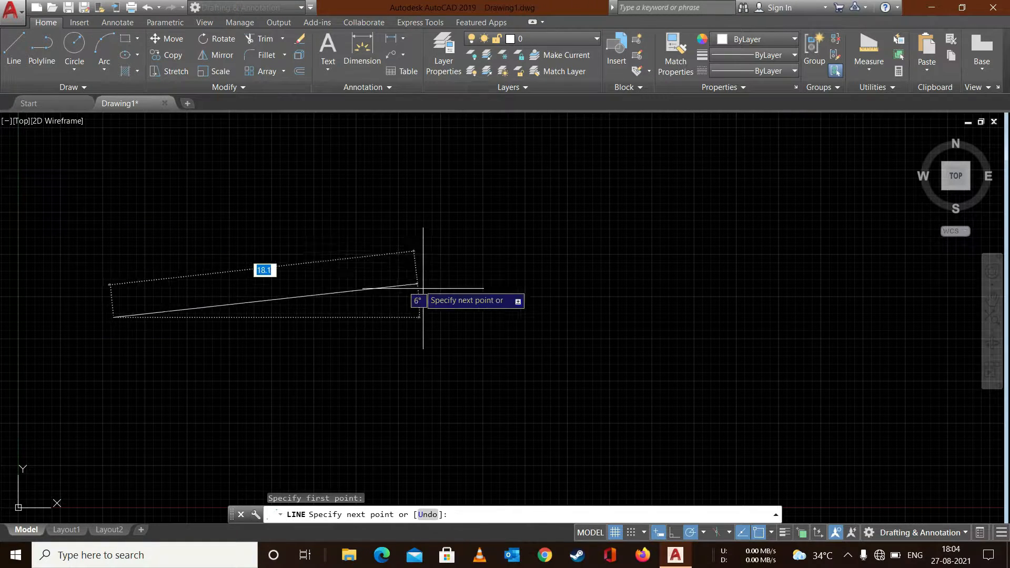
left_click(412, 317)
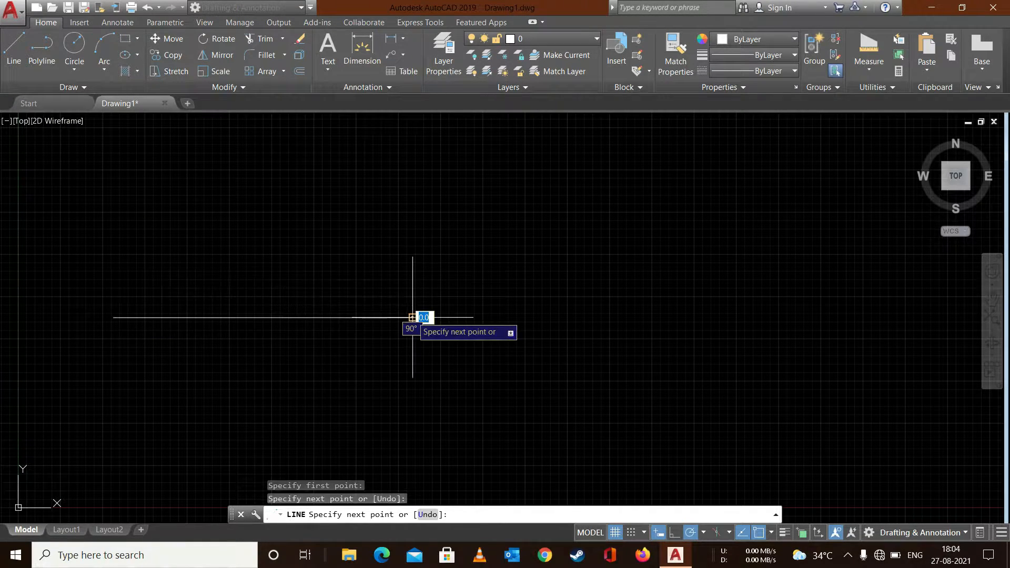
key("Escape")
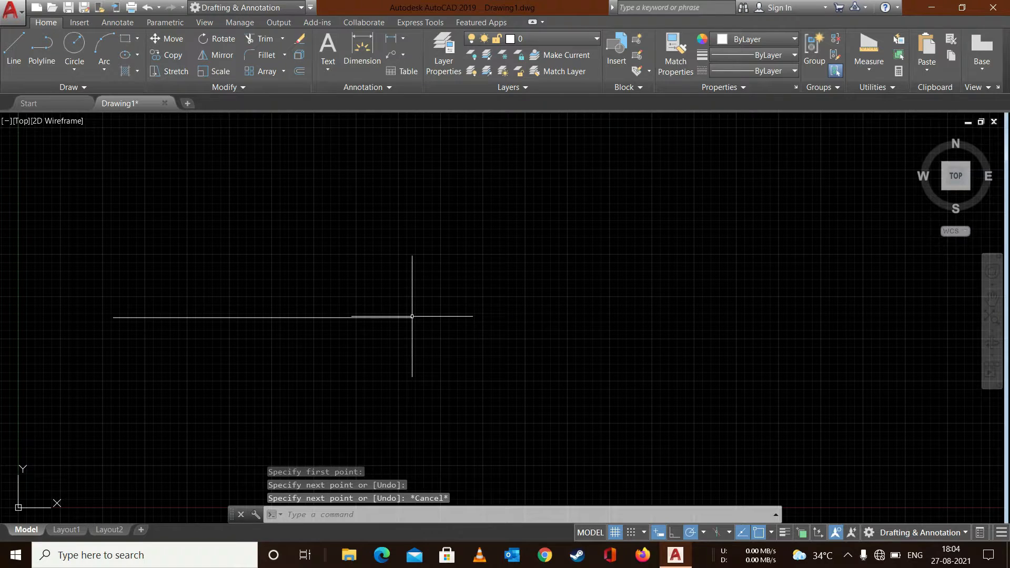
Step: Draw a circle with a radius of about 6 units to the upper right of the line
left_click(67, 46)
left_click(597, 230)
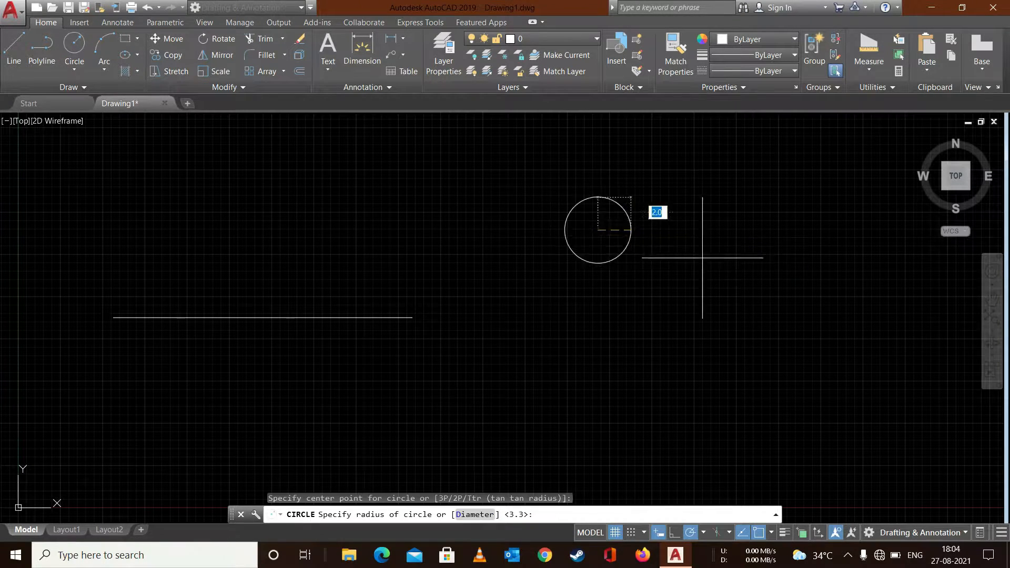
left_click(695, 252)
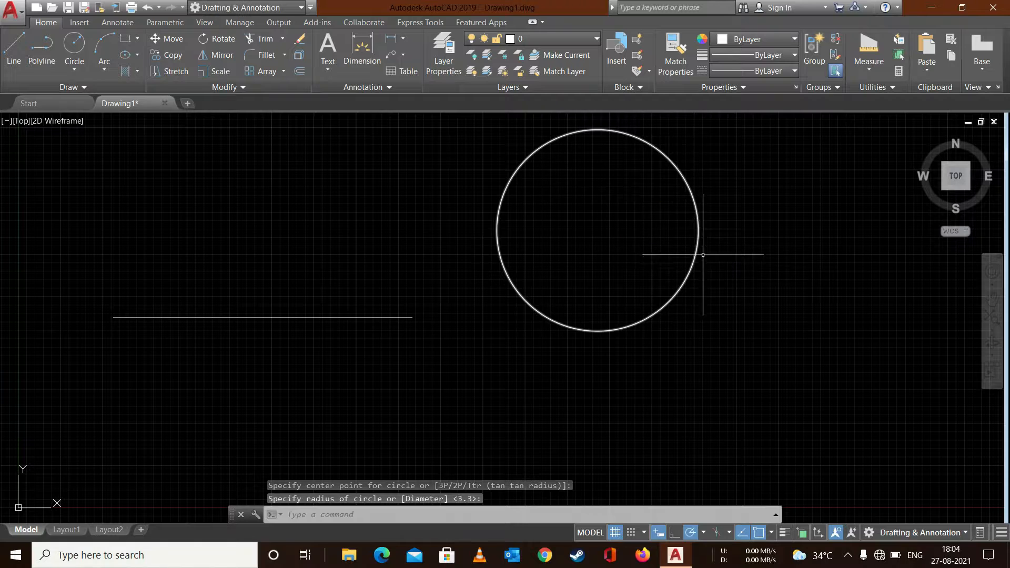
key("Escape")
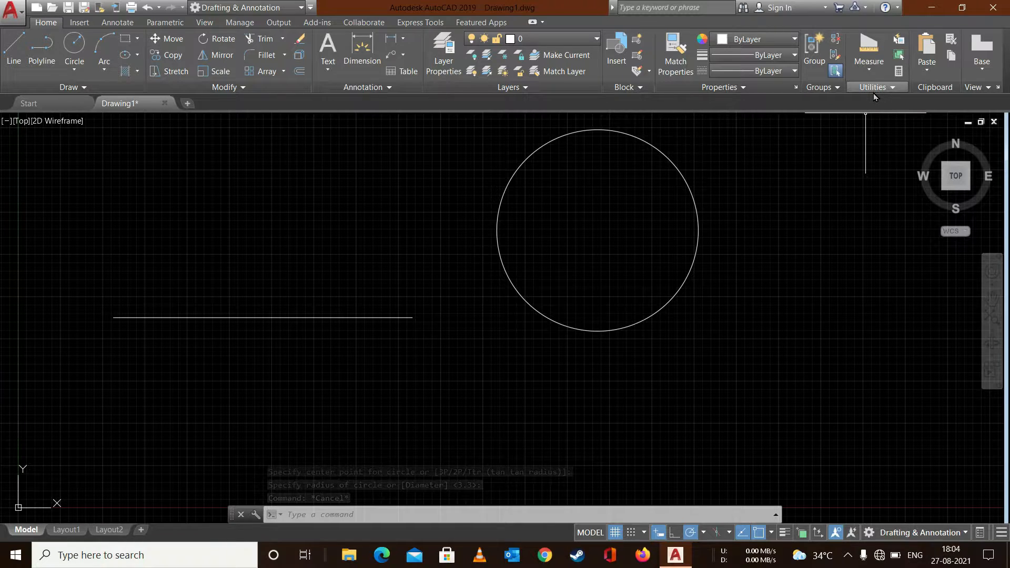
Step: Measure the distance between the two endpoints of the horizontal line, from right to left
left_click(869, 75)
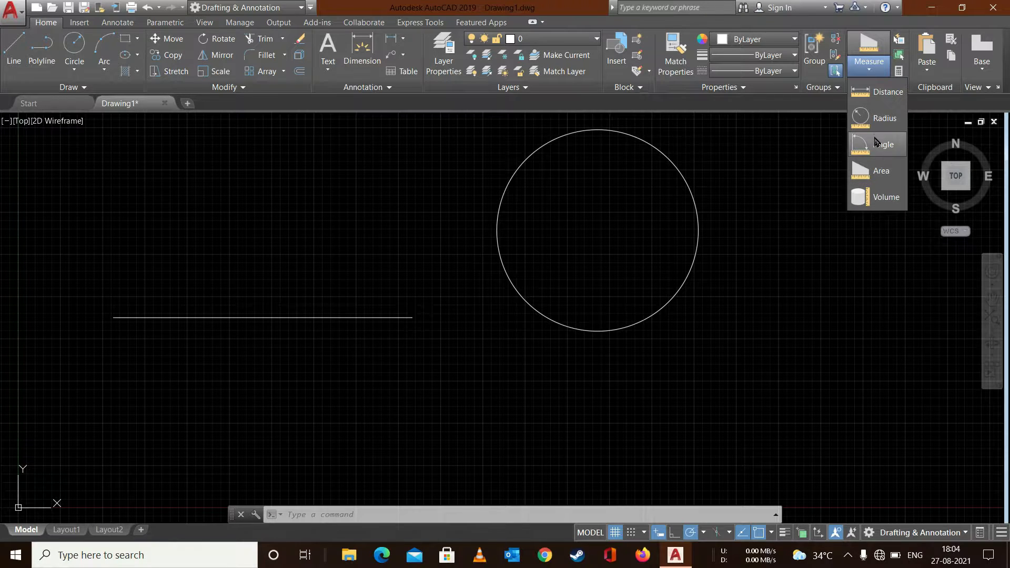
left_click(873, 100)
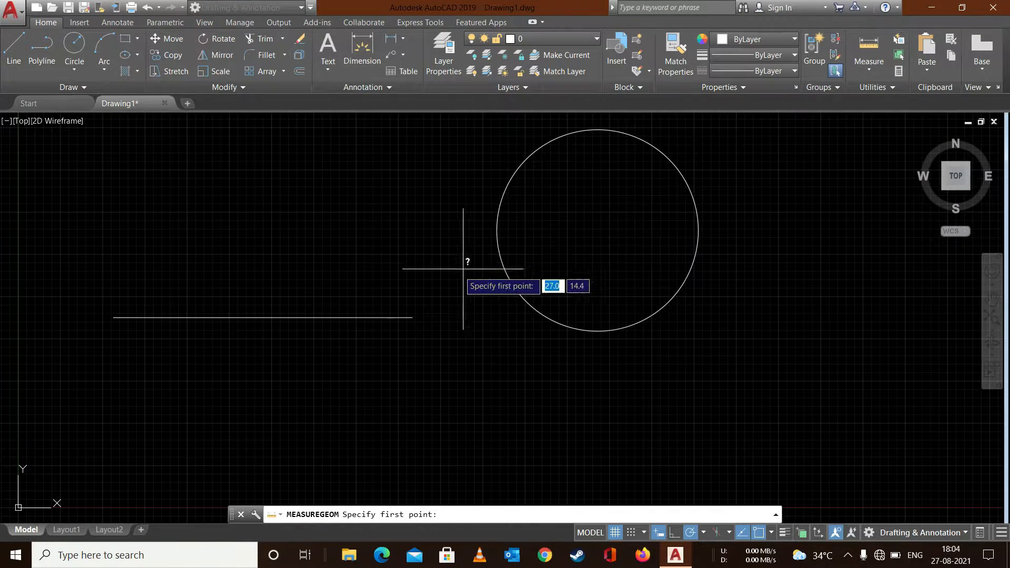
left_click(412, 317)
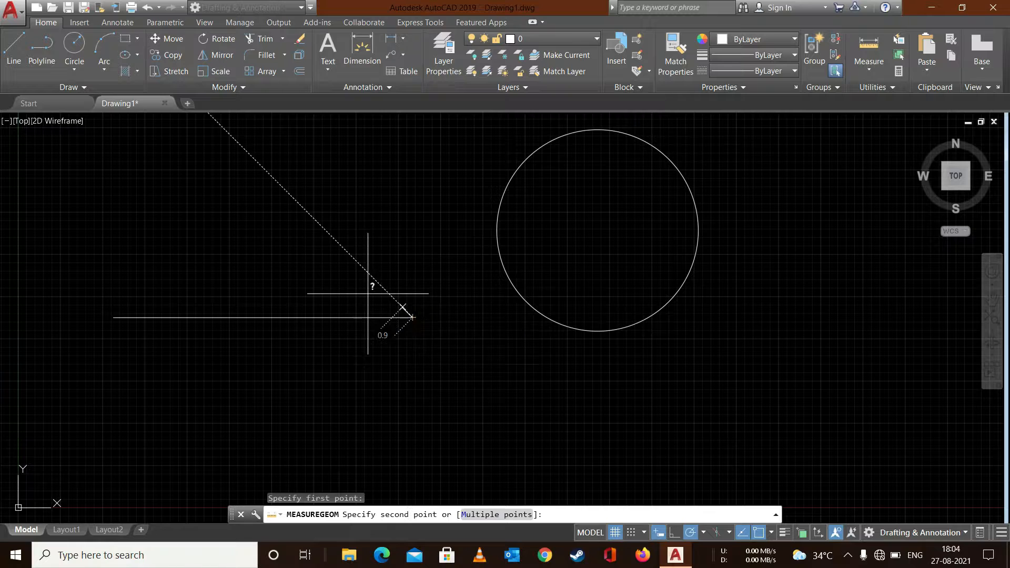
left_click(113, 317)
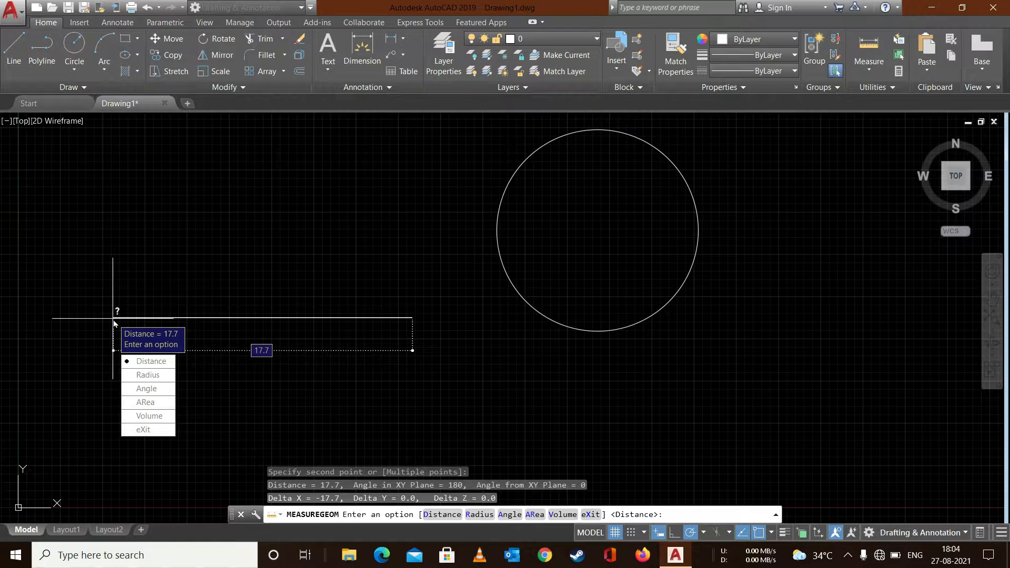
key("Escape")
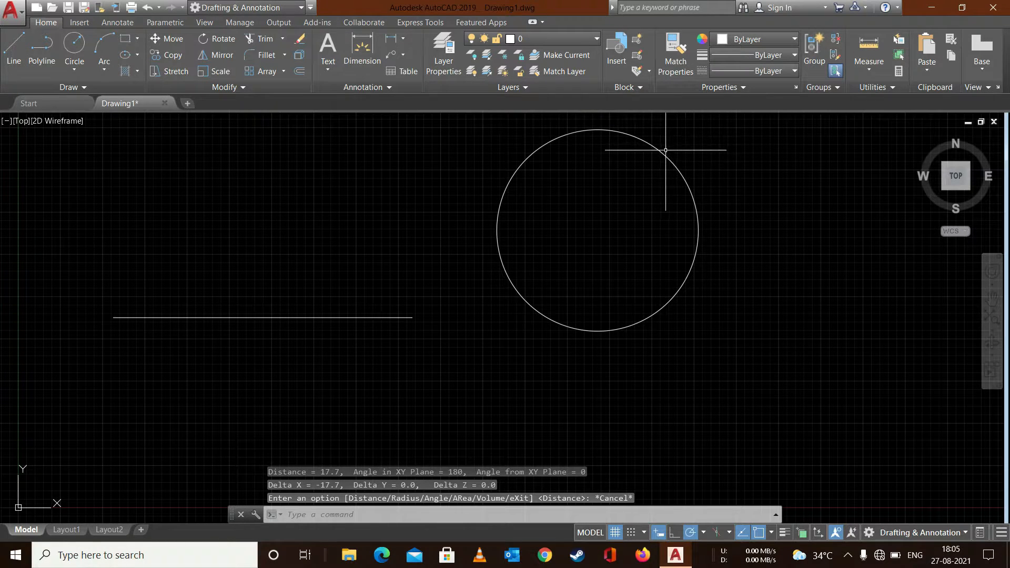
Step: Measure the radius of the circle
left_click(858, 69)
left_click(871, 115)
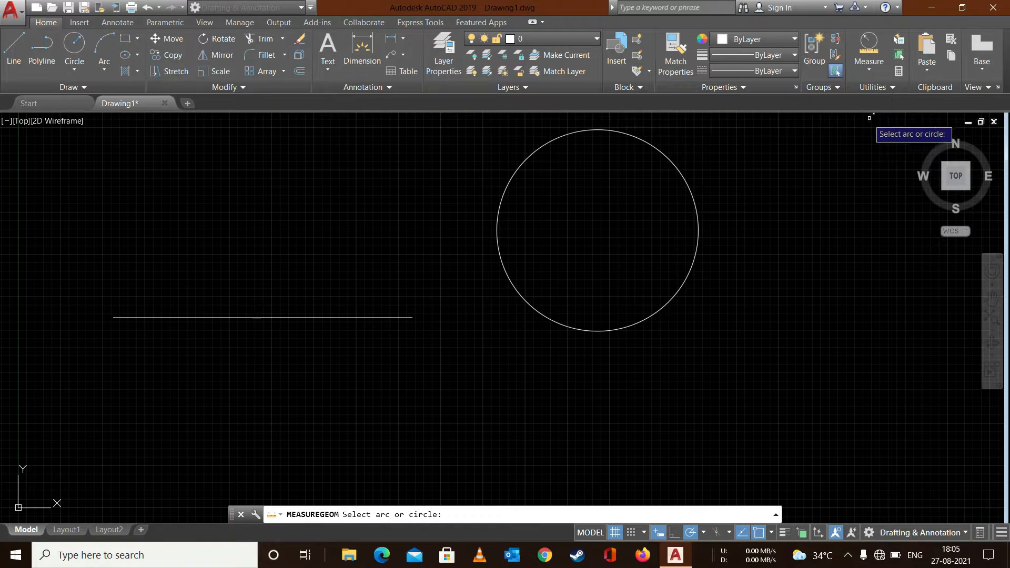
left_click(691, 192)
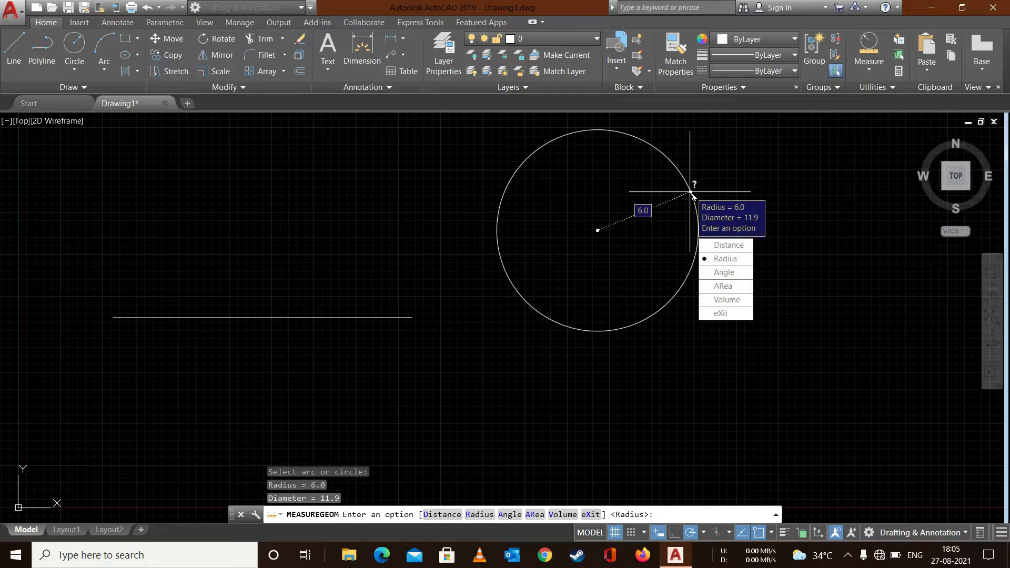
key("Escape")
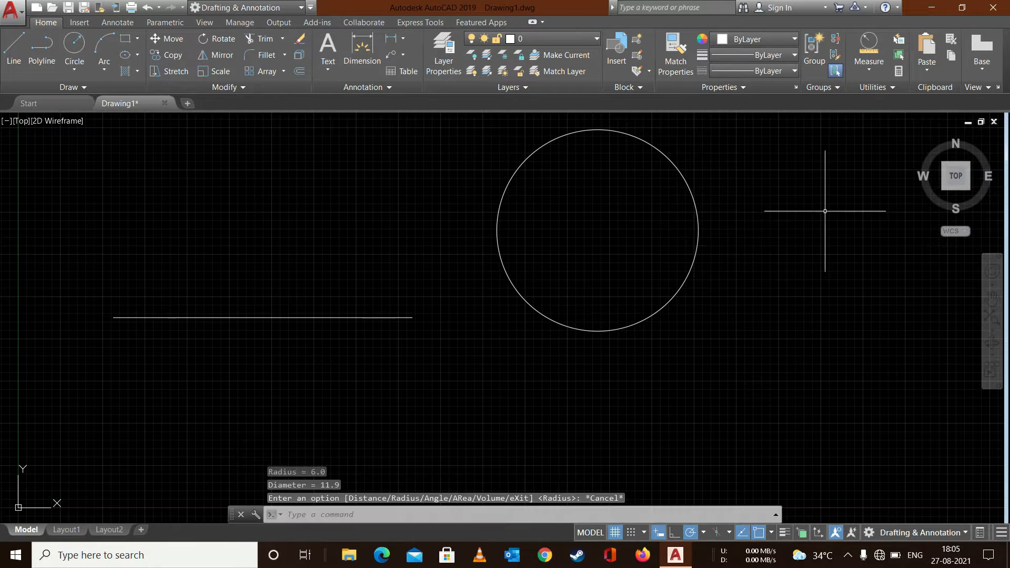
Step: Draw an inclined line rising to the right at about 32° from the left endpoint of the horizontal line
left_click(867, 66)
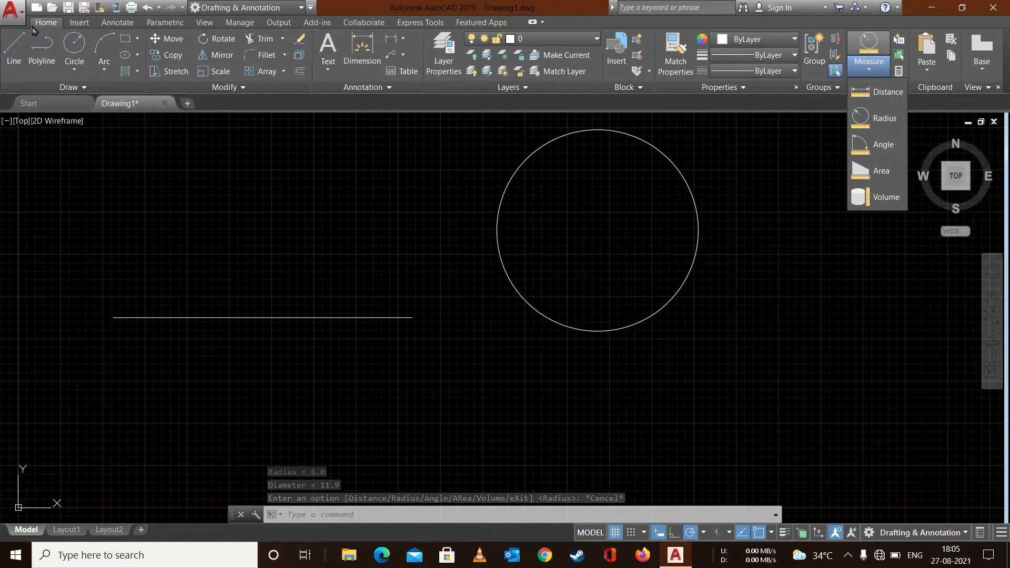
left_click(14, 49)
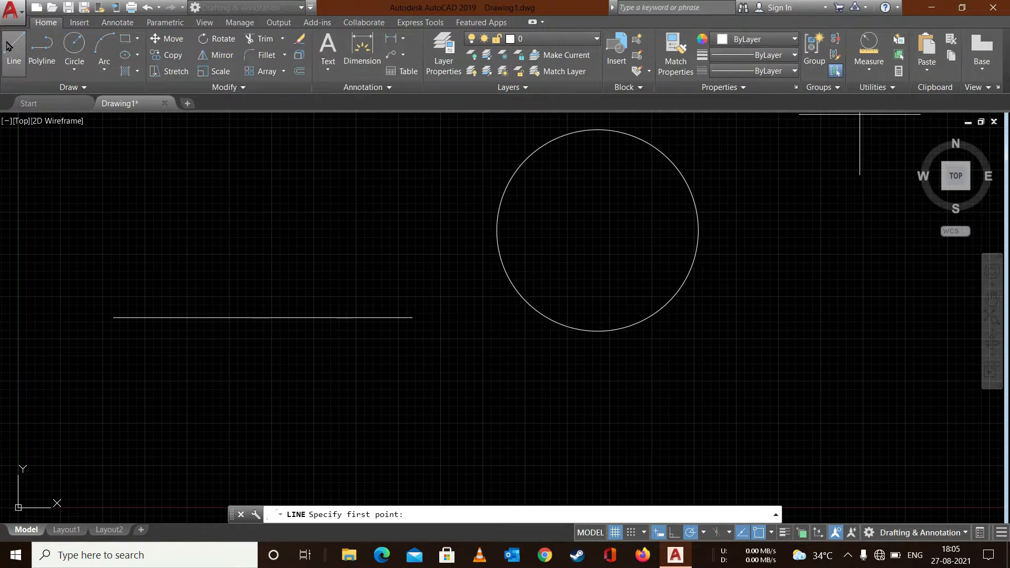
left_click(113, 317)
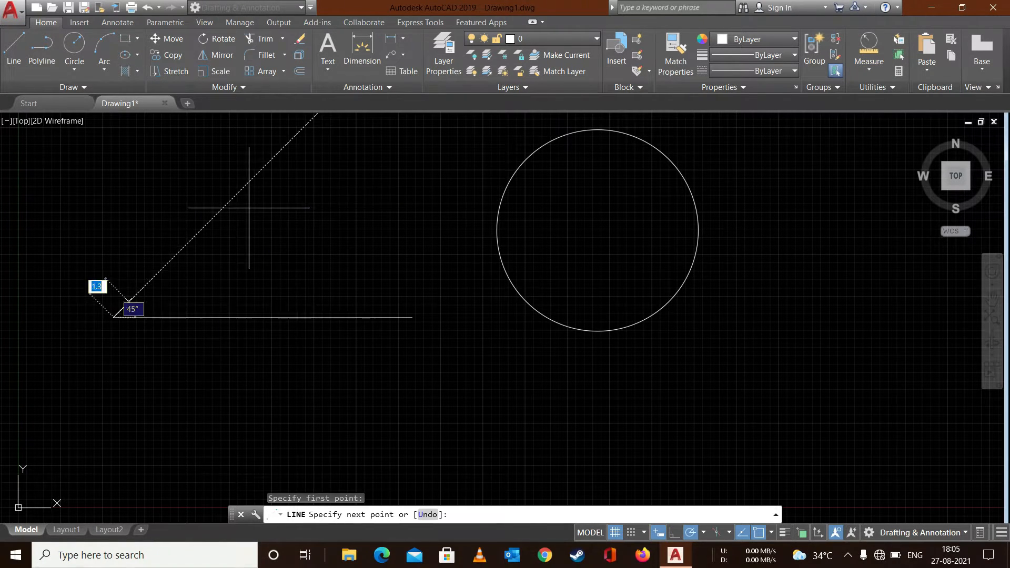
left_click(344, 175)
key("Escape")
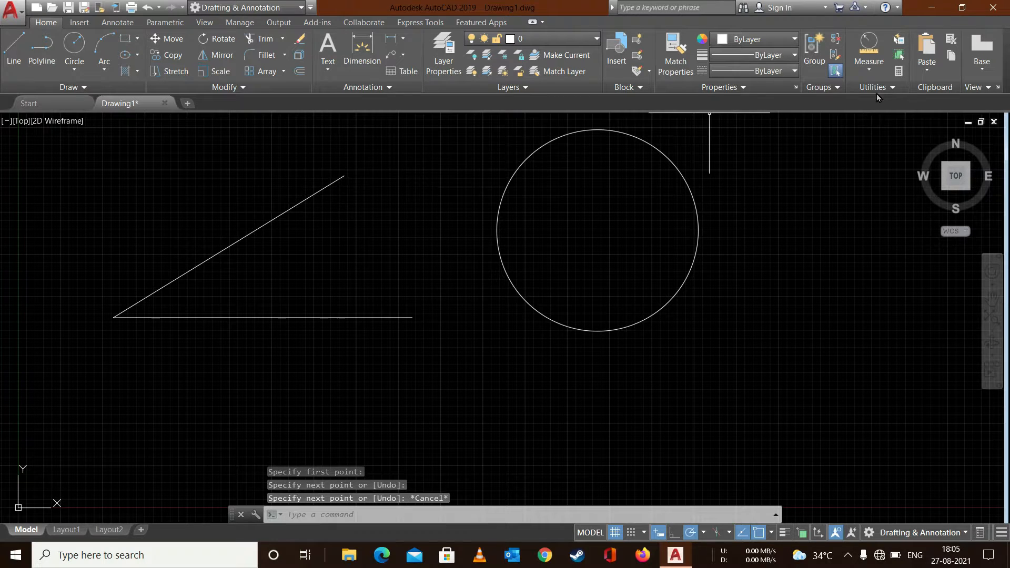
Step: Measure the angle between the inclined line and the horizontal line
left_click(869, 65)
left_click(881, 116)
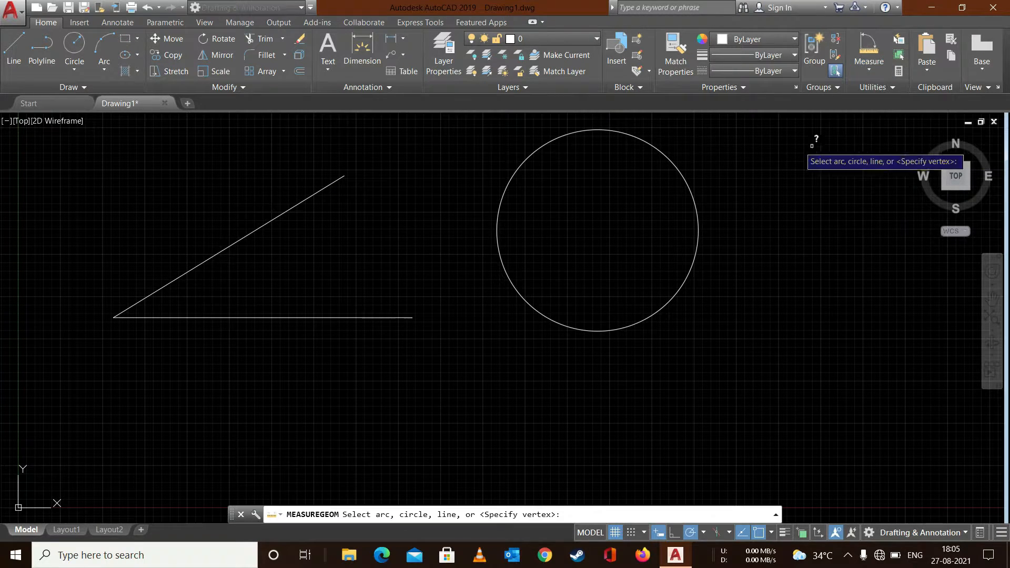
left_click(293, 206)
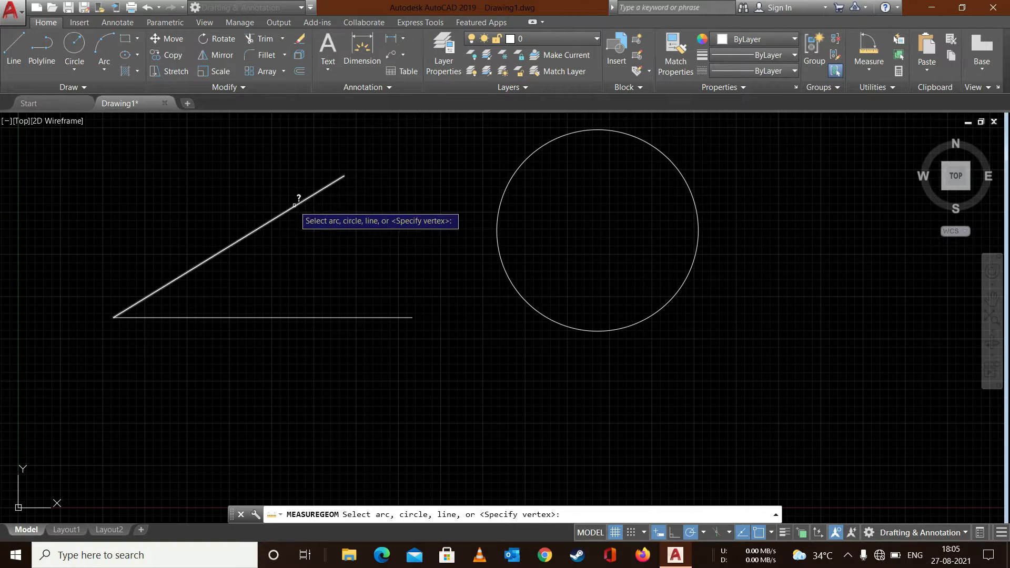
left_click(293, 317)
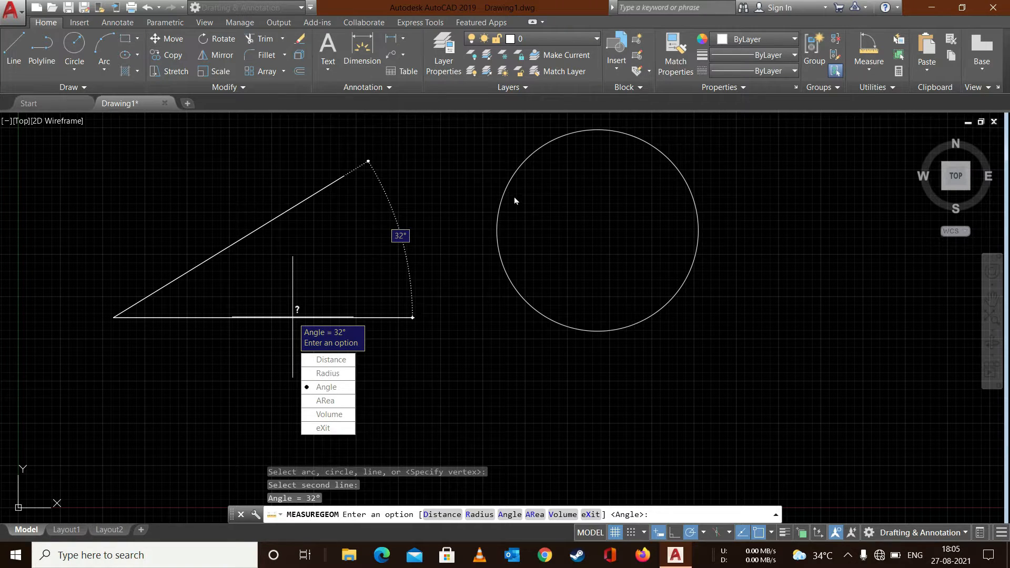
key("Escape")
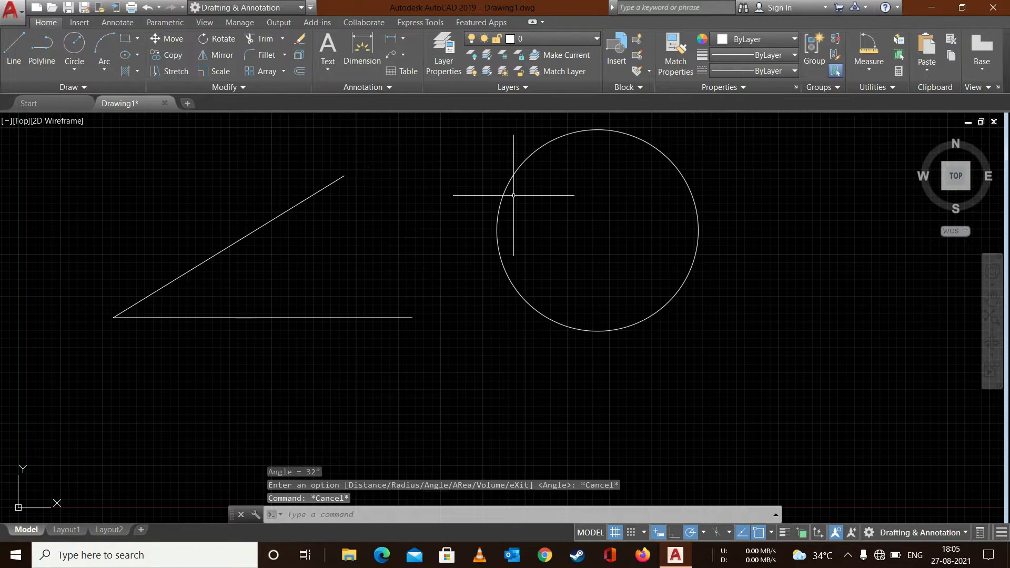
Step: Measure the angle on the circle between a point at its upper right and one at its lower right
left_click(872, 71)
left_click(869, 143)
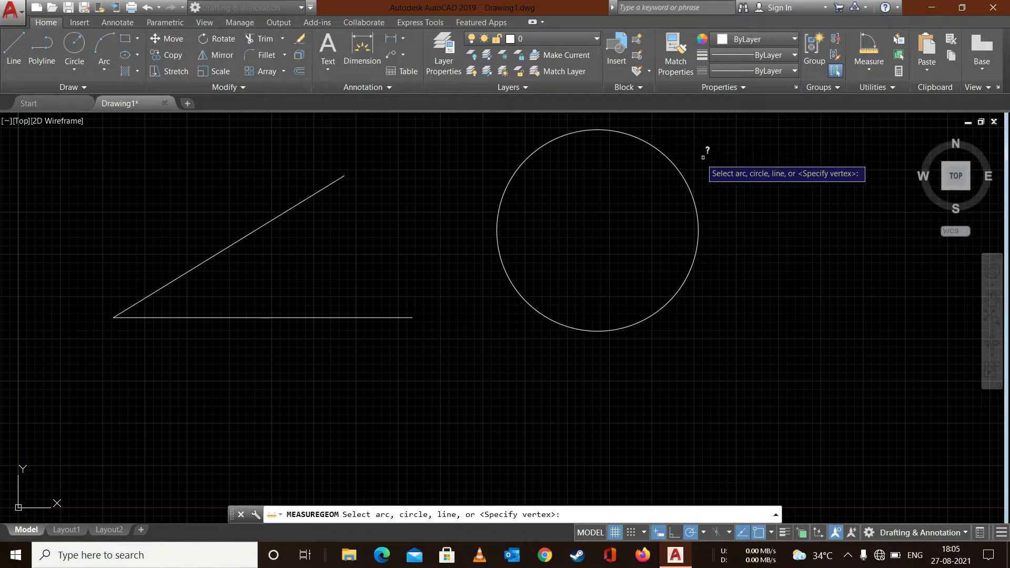
left_click(677, 165)
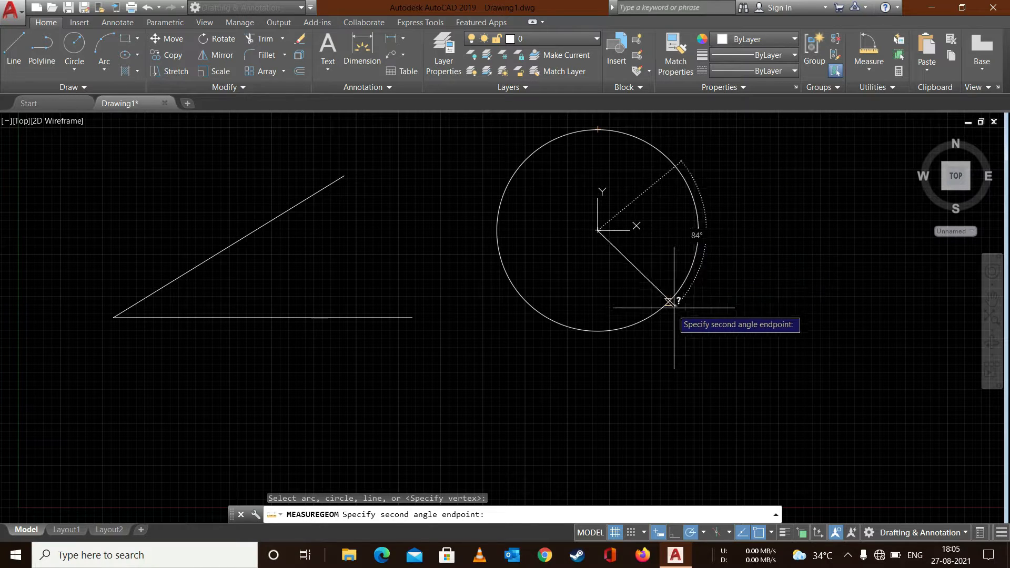
left_click(647, 324)
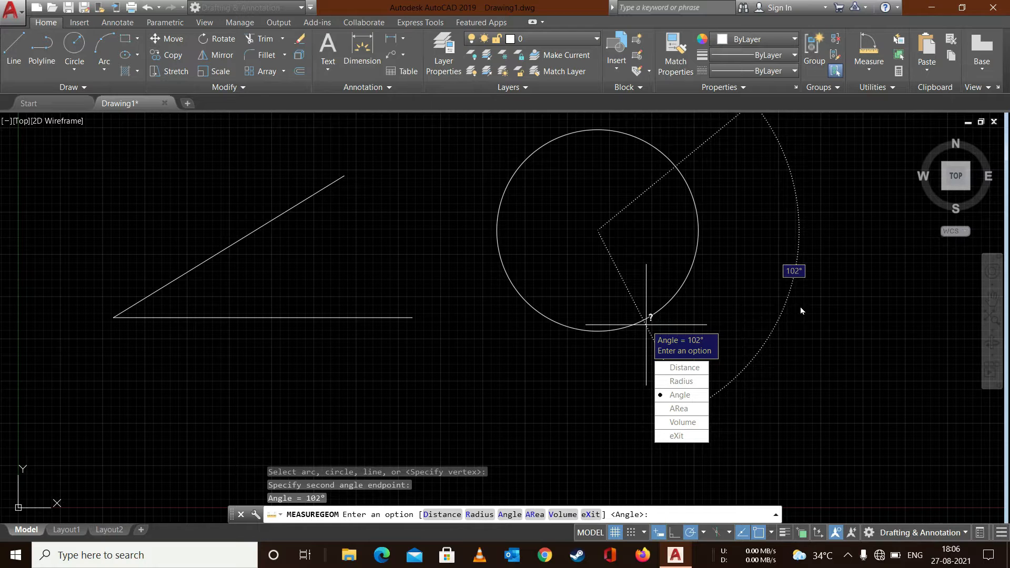
key("Escape")
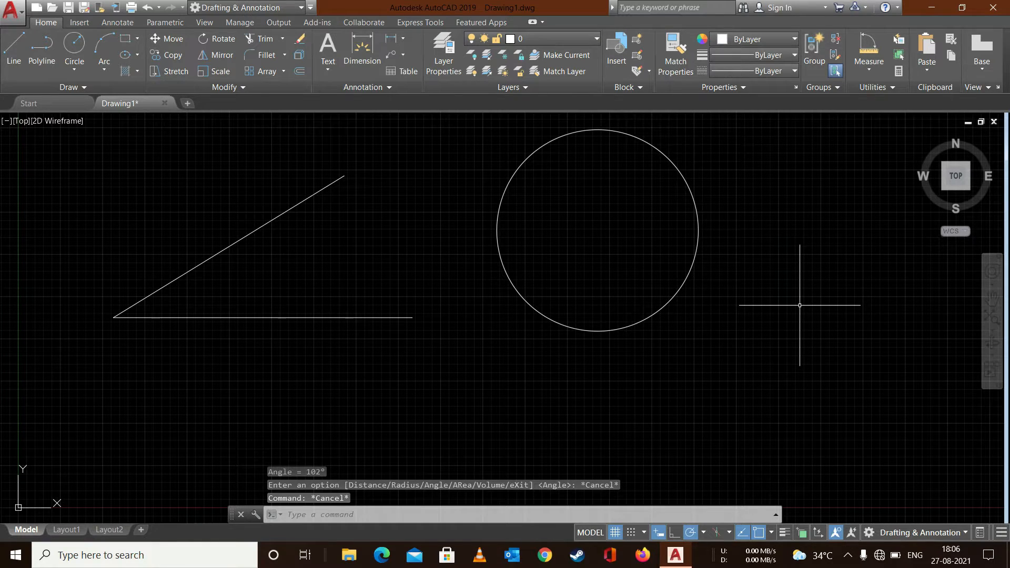
Step: Draw a closed, irregular five-sided outline with connected lines below the angled lines and the circle
left_click(869, 65)
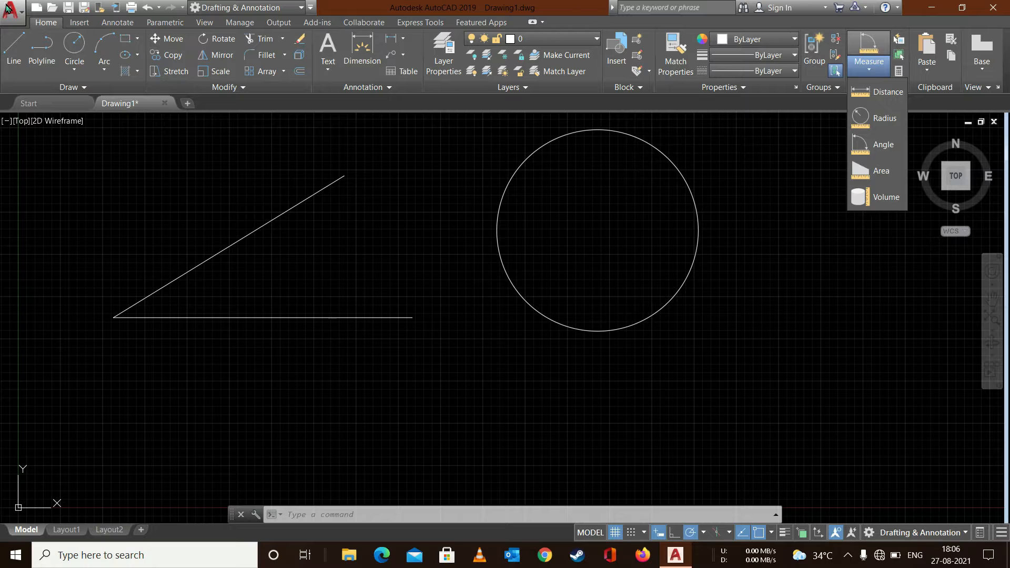
left_click(18, 48)
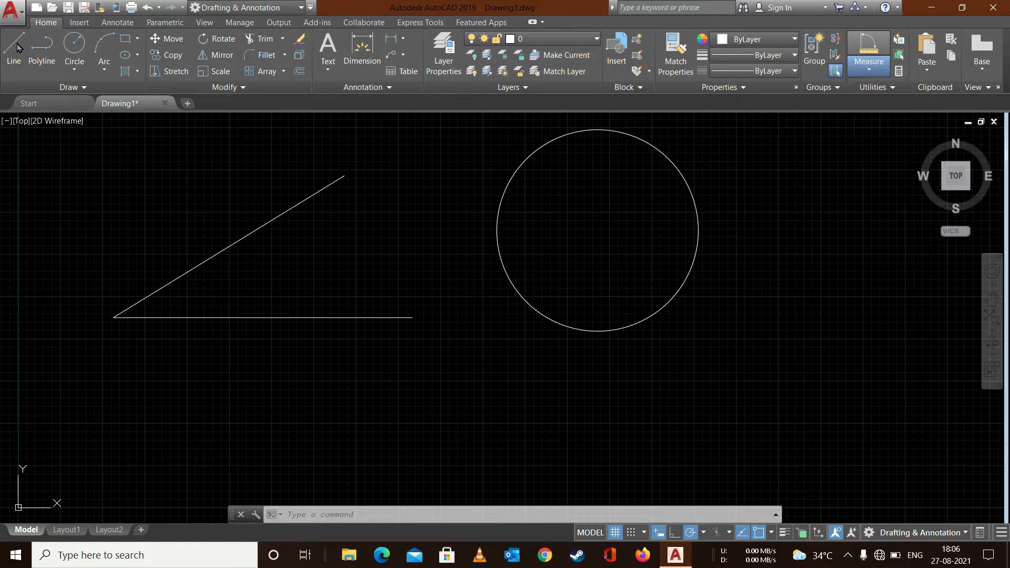
left_click(237, 390)
left_click(560, 377)
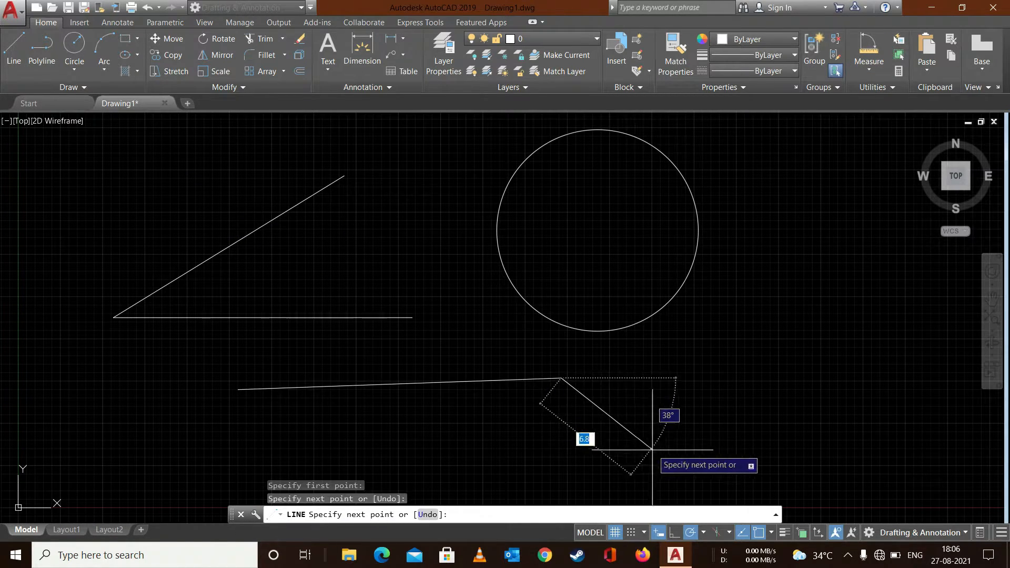
left_click(659, 453)
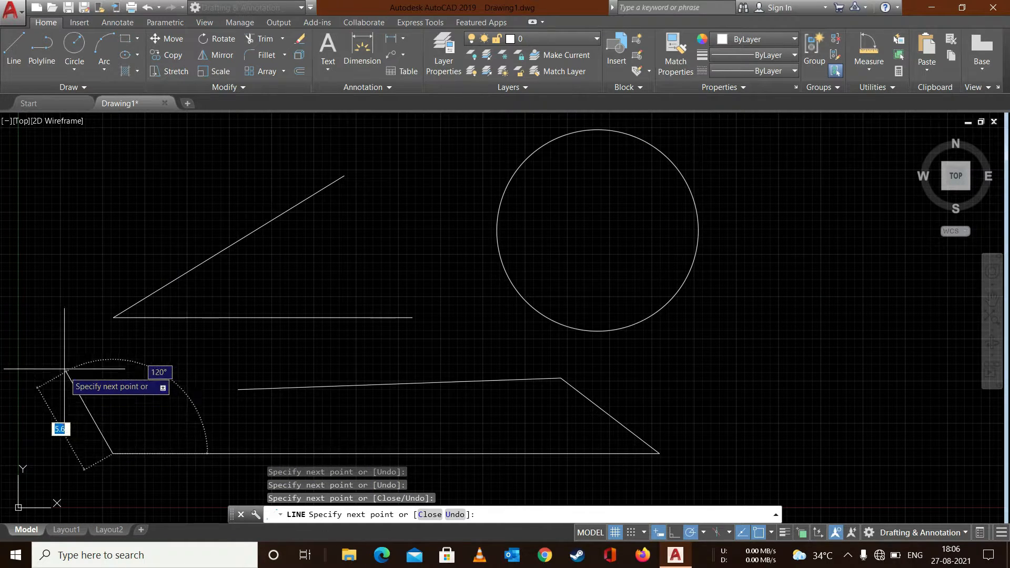
left_click(53, 335)
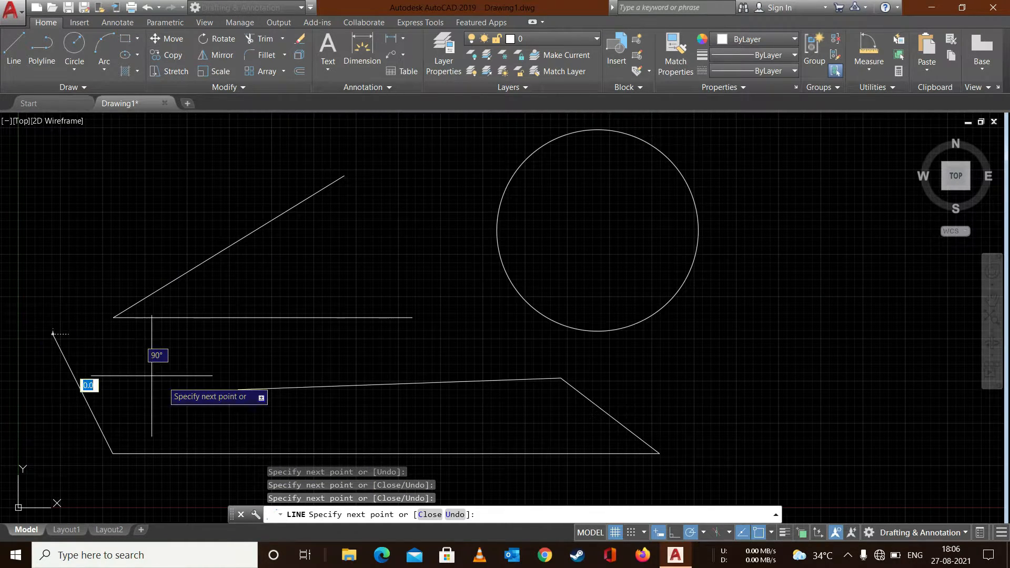
left_click(238, 389)
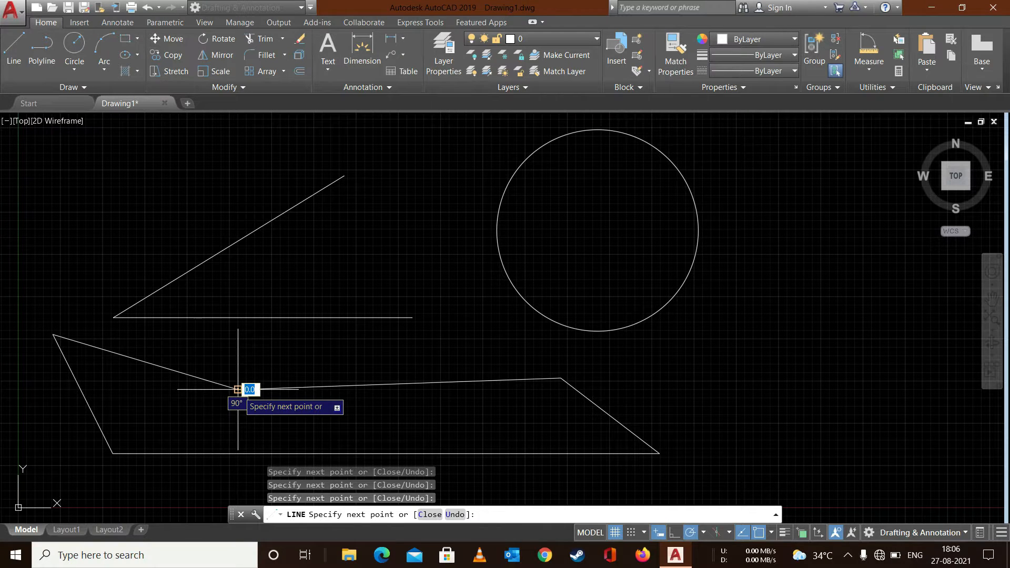
key("Escape")
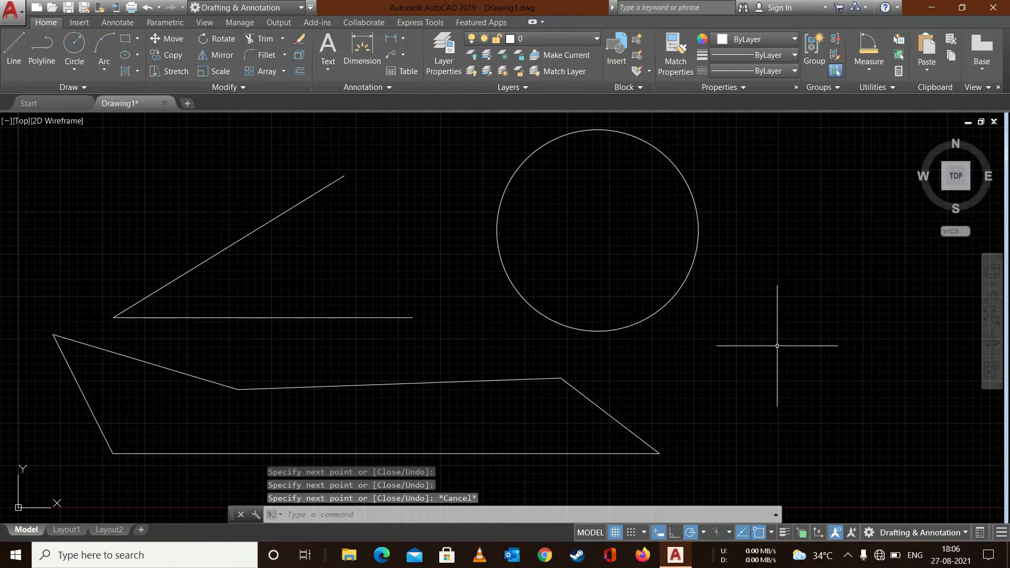
Step: Measure the area of the five-sided outline by picking its five corners in order
left_click(873, 75)
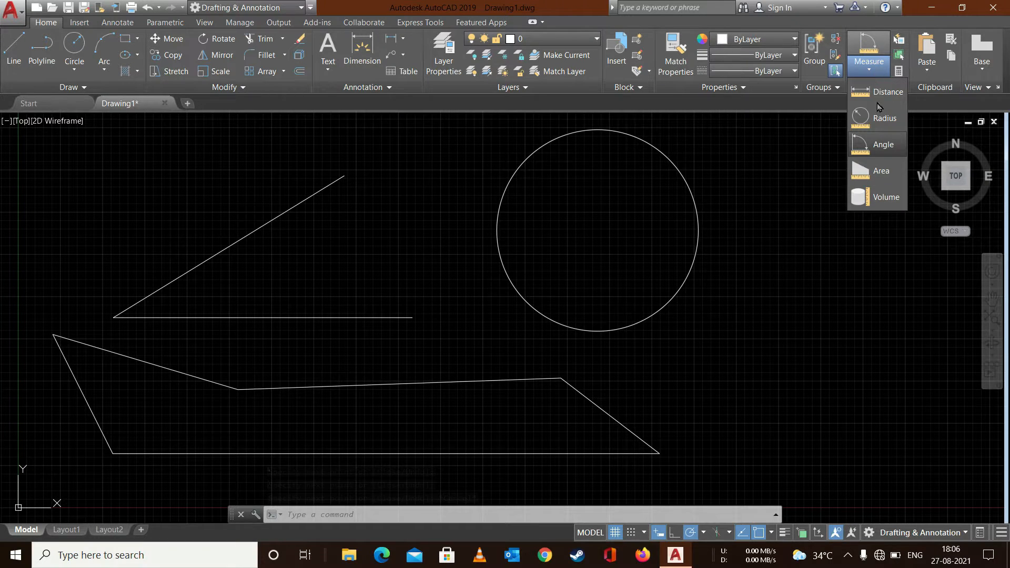
left_click(874, 172)
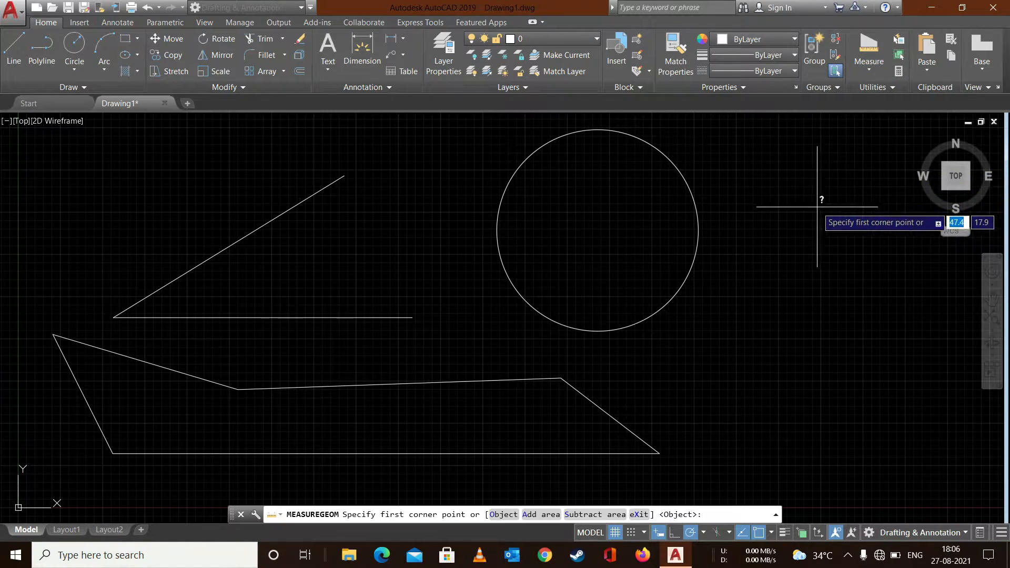
left_click(559, 379)
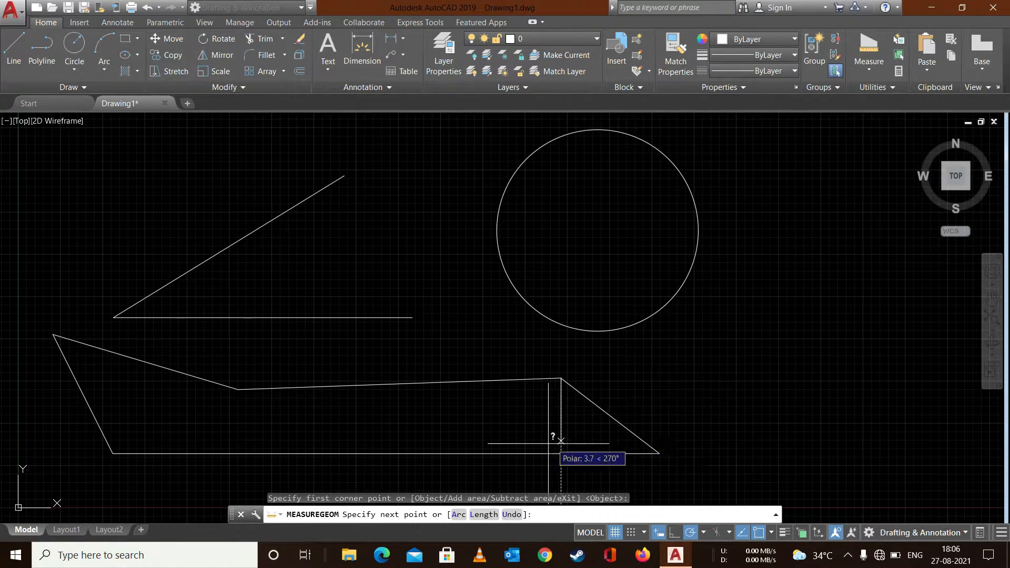
left_click(659, 452)
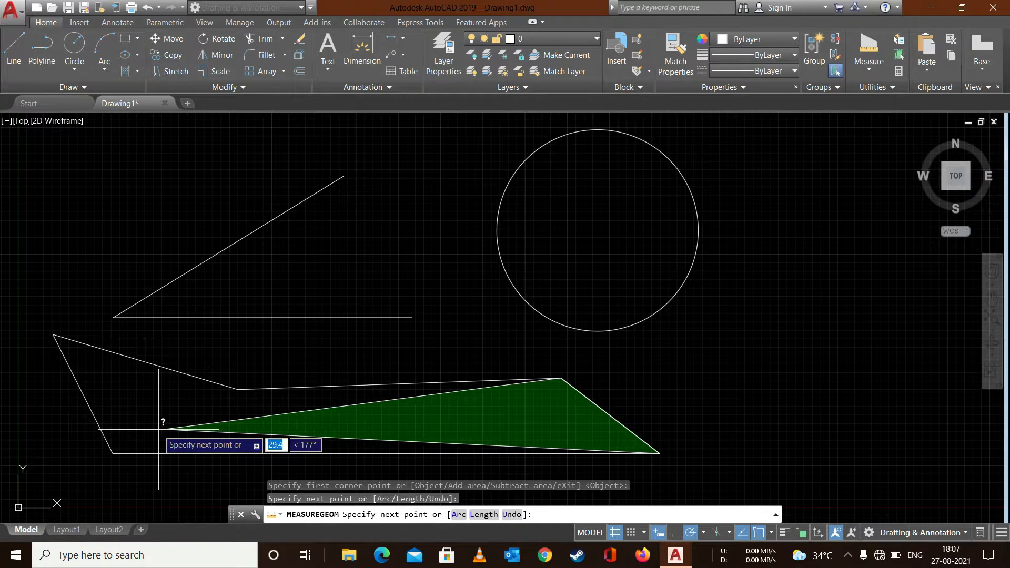
left_click(113, 449)
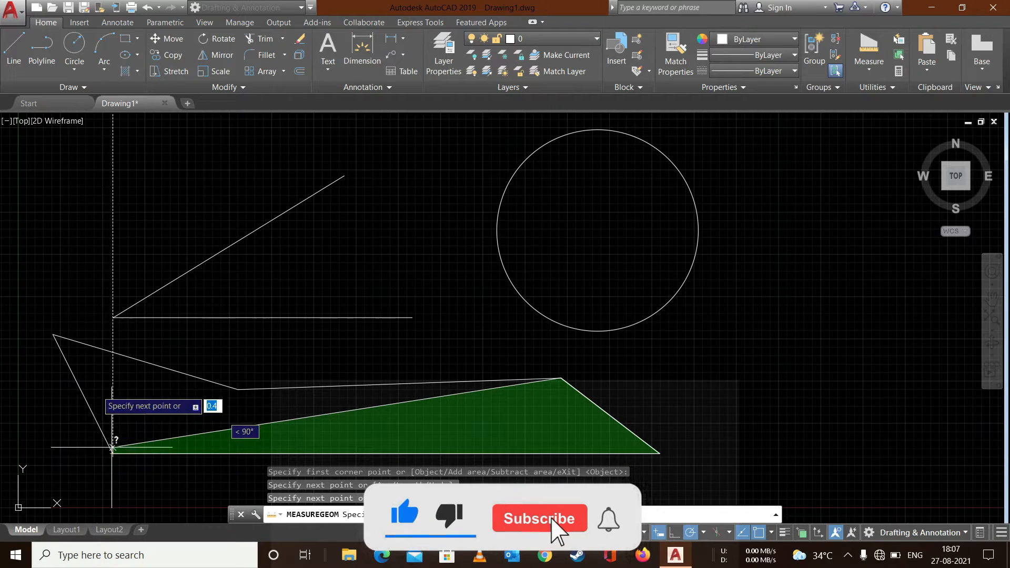
left_click(52, 333)
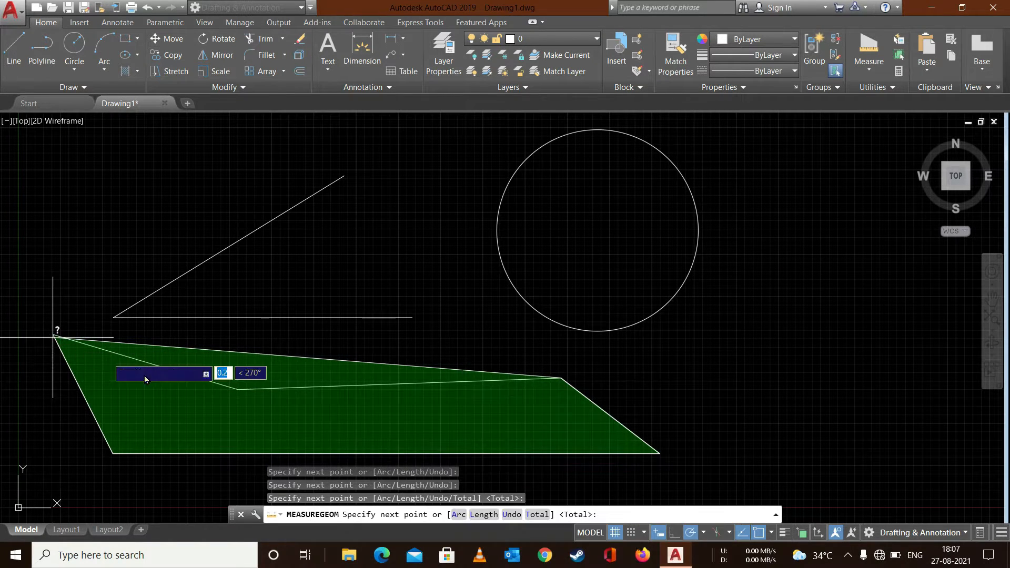
left_click(238, 390)
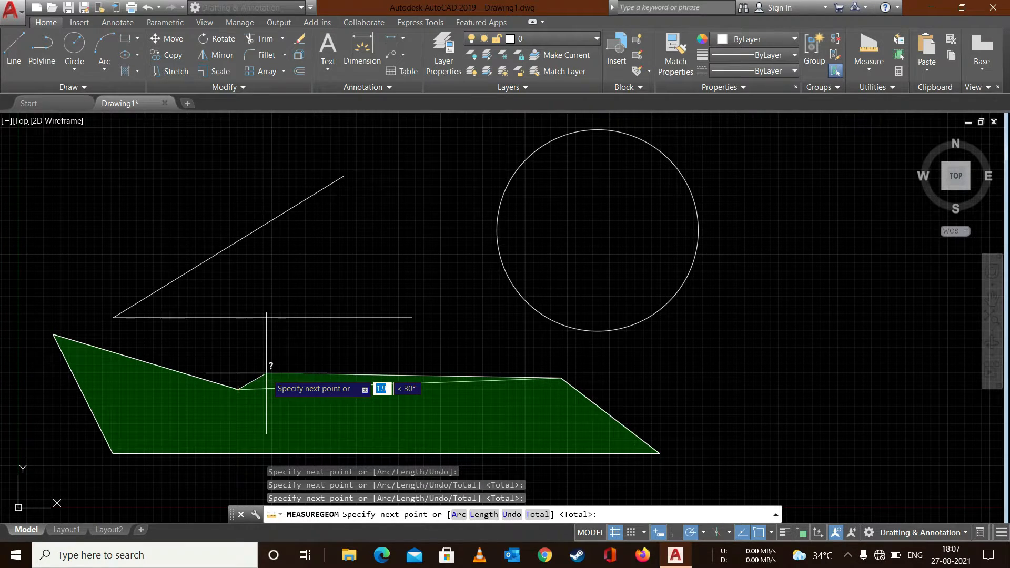
key("Return")
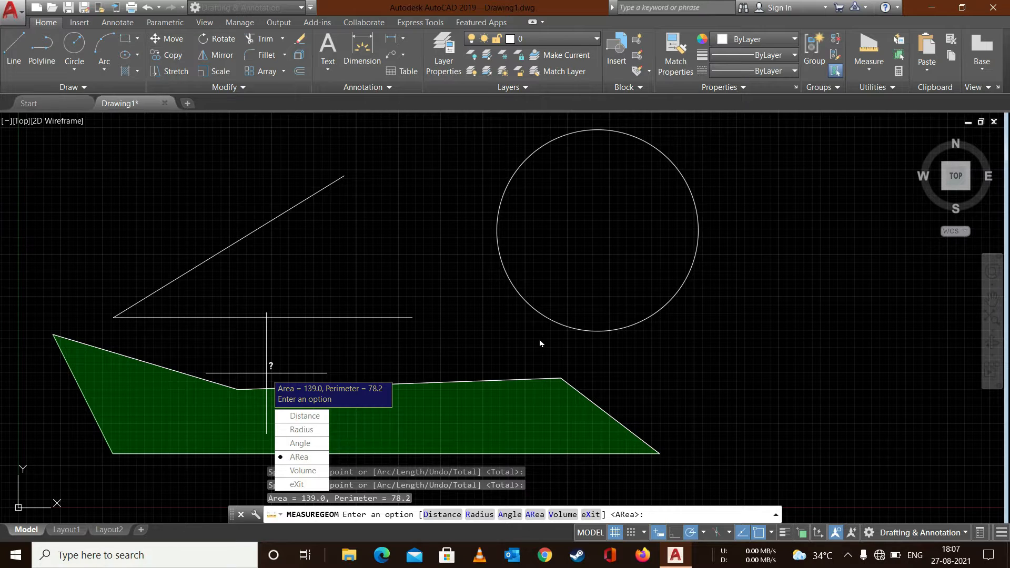
key("Escape")
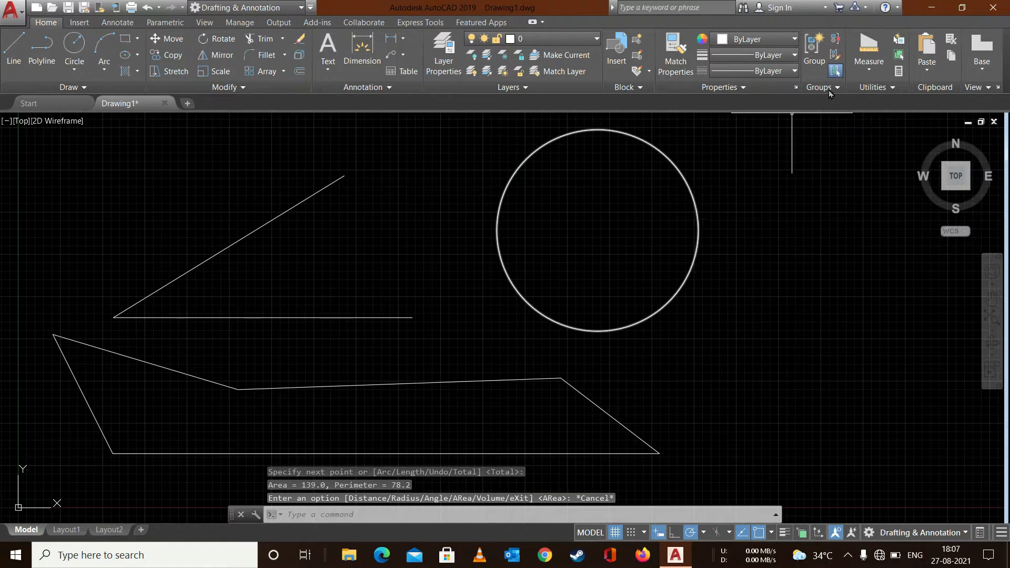
left_click(881, 69)
left_click(868, 171)
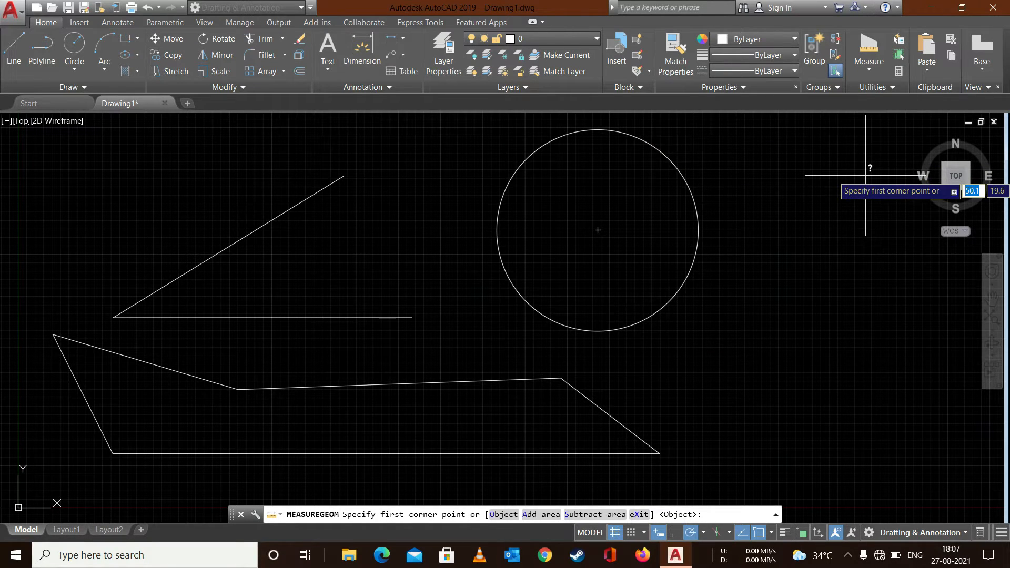
left_click(597, 128)
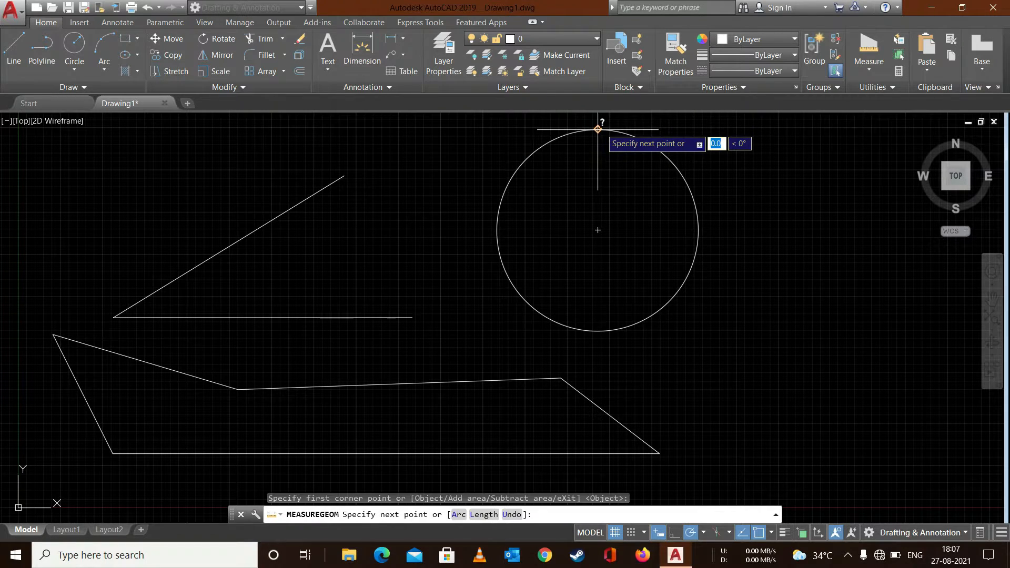
left_click(695, 205)
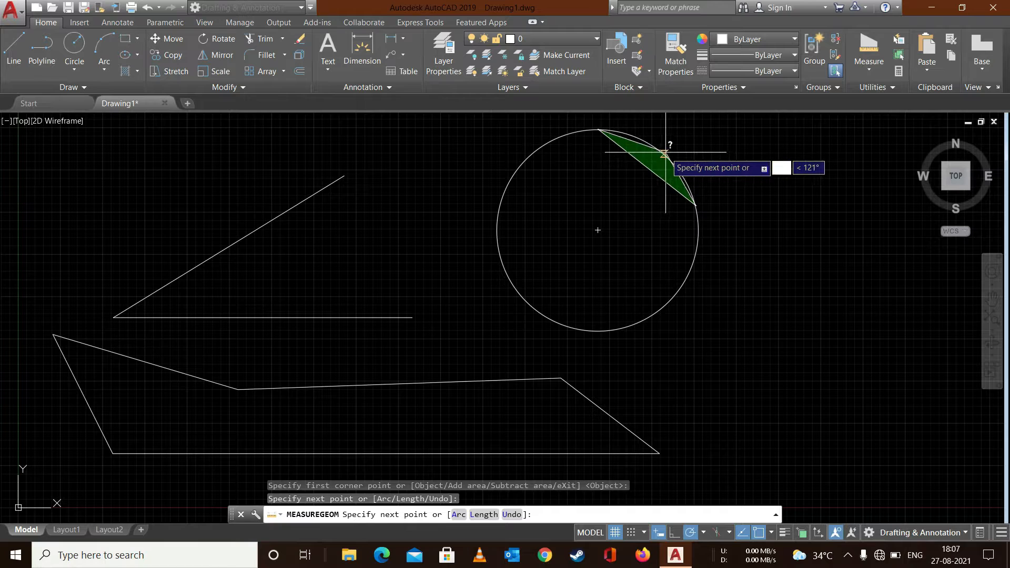
key("Escape")
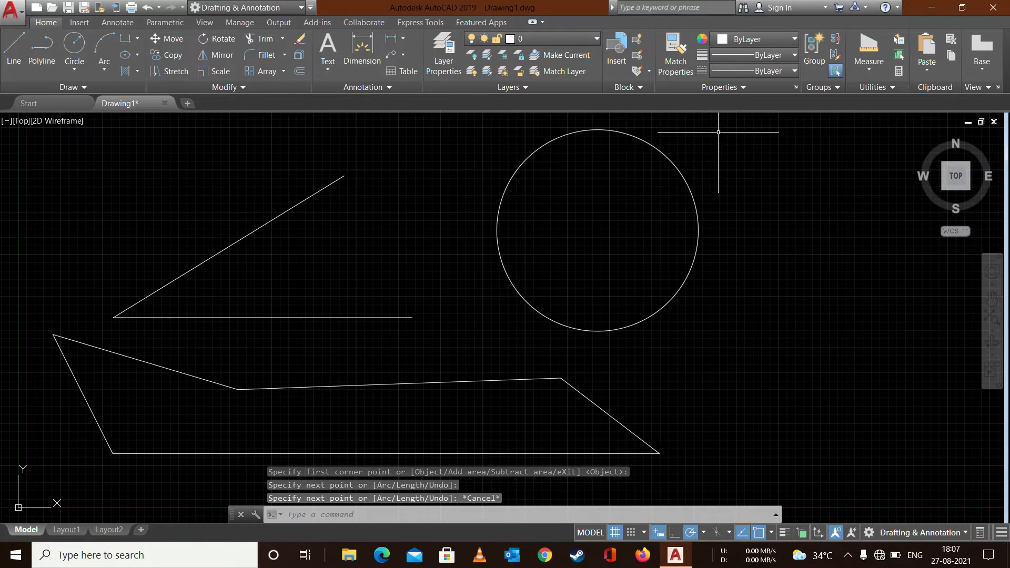
Step: Measure the circle's area with the Object option
left_click(857, 78)
left_click(865, 170)
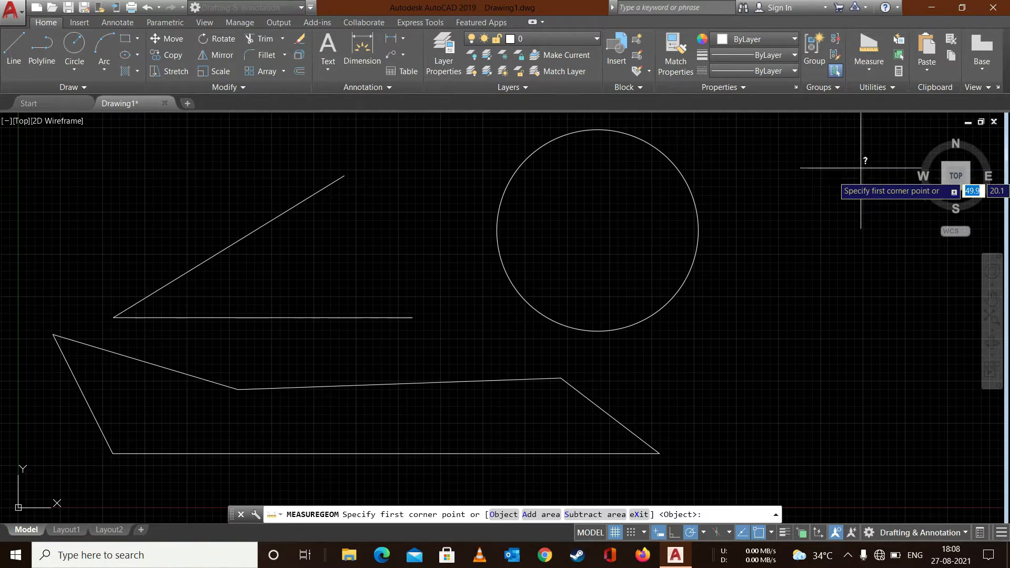
left_click(503, 514)
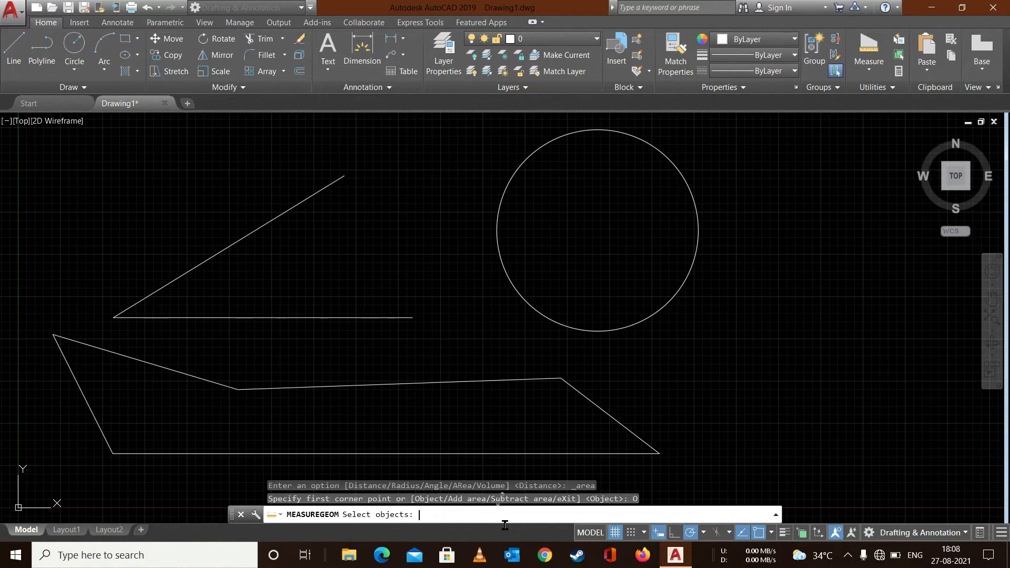
left_click(688, 186)
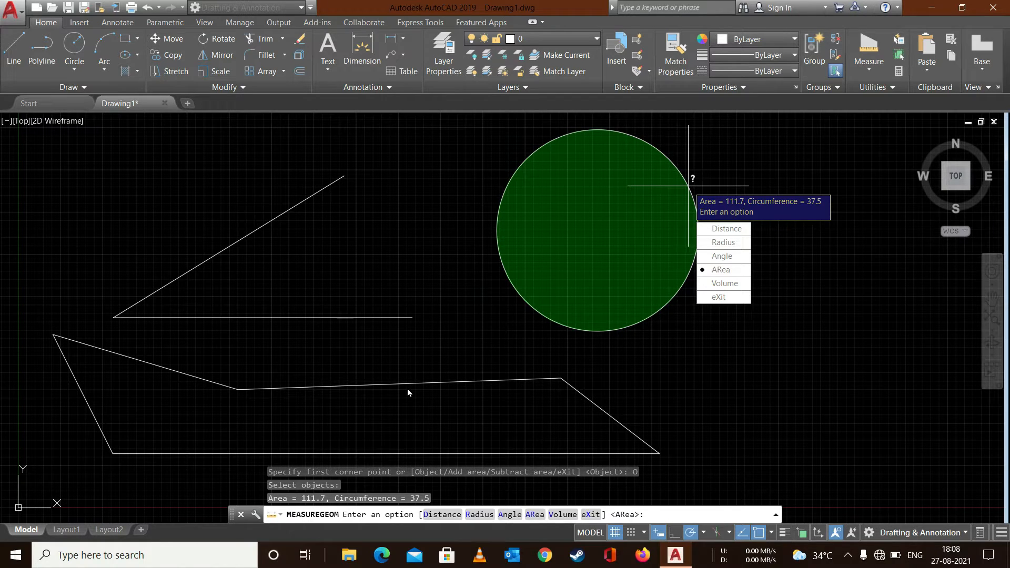
key("Escape")
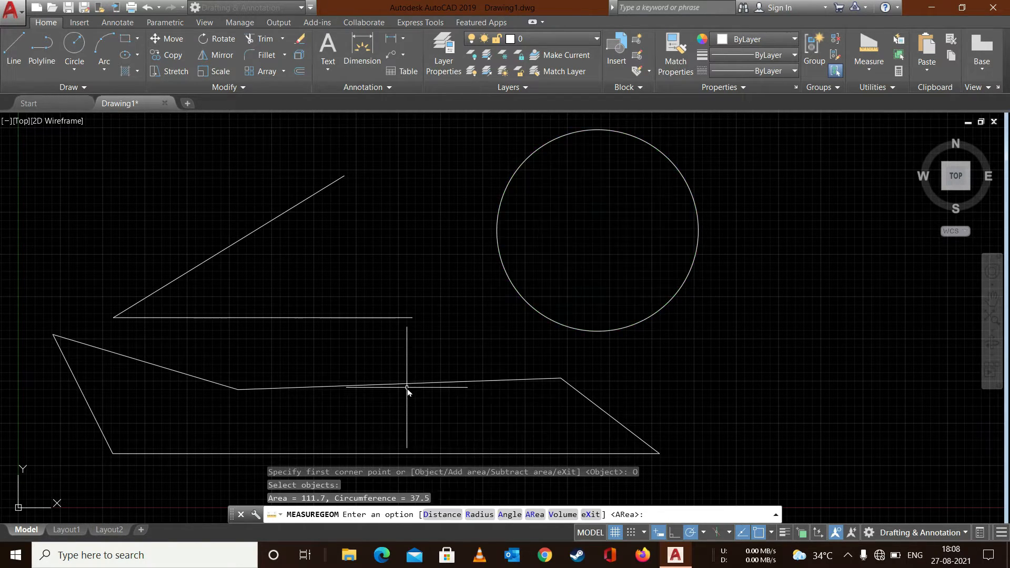
Step: Select the outline's two upper edges to check whether they are separate objects, and clear the selection
left_click(406, 388)
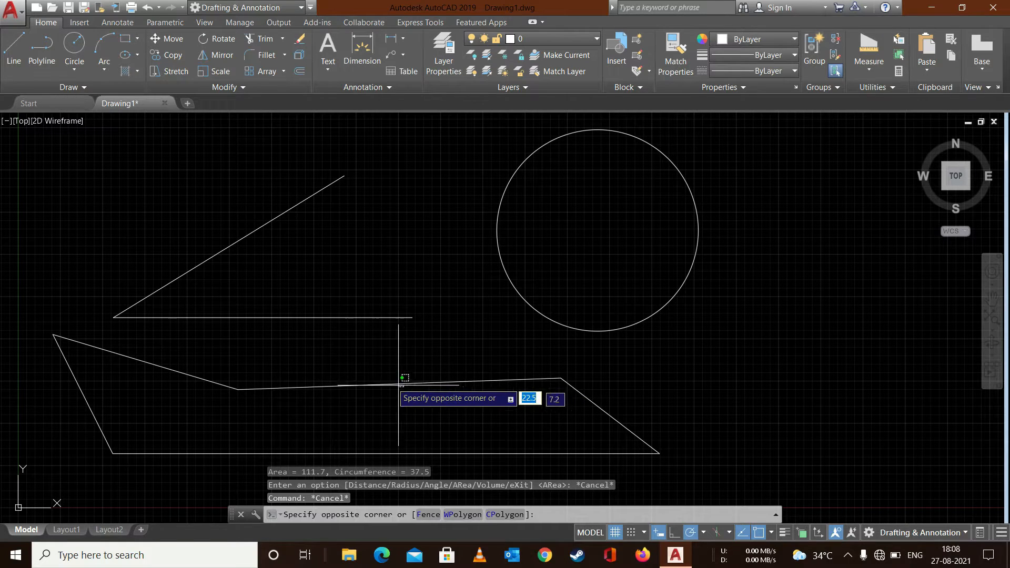
left_click(391, 381)
left_click(148, 362)
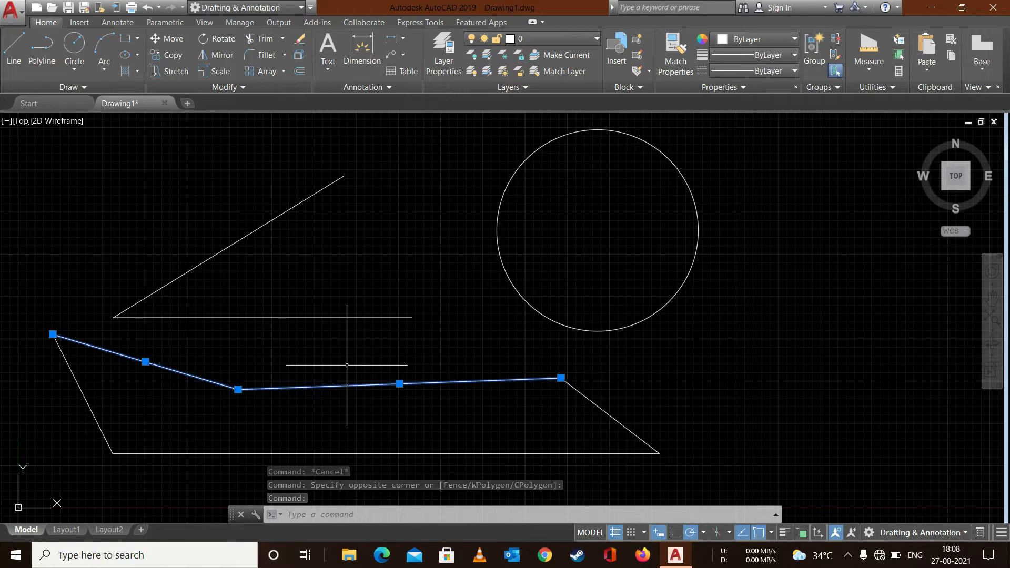
key("Escape")
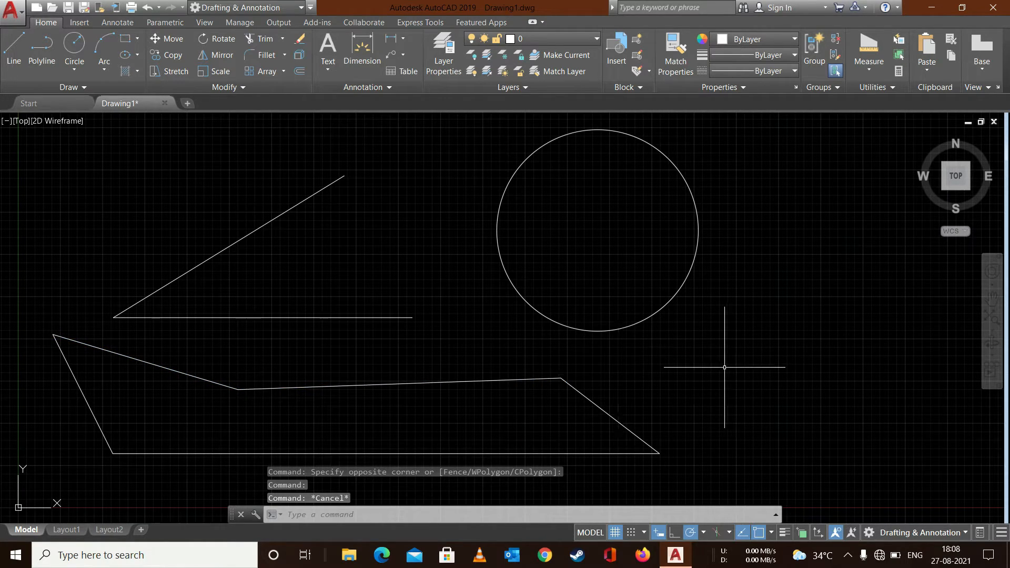
Step: Join the five lines of the closed outline into a single polyline
mouse_move(724, 367)
left_mouse_down()
mouse_move(579, 342)
mouse_move(71, 337)
mouse_move(42, 426)
mouse_move(368, 463)
mouse_move(689, 401)
mouse_move(682, 450)
left_mouse_up()
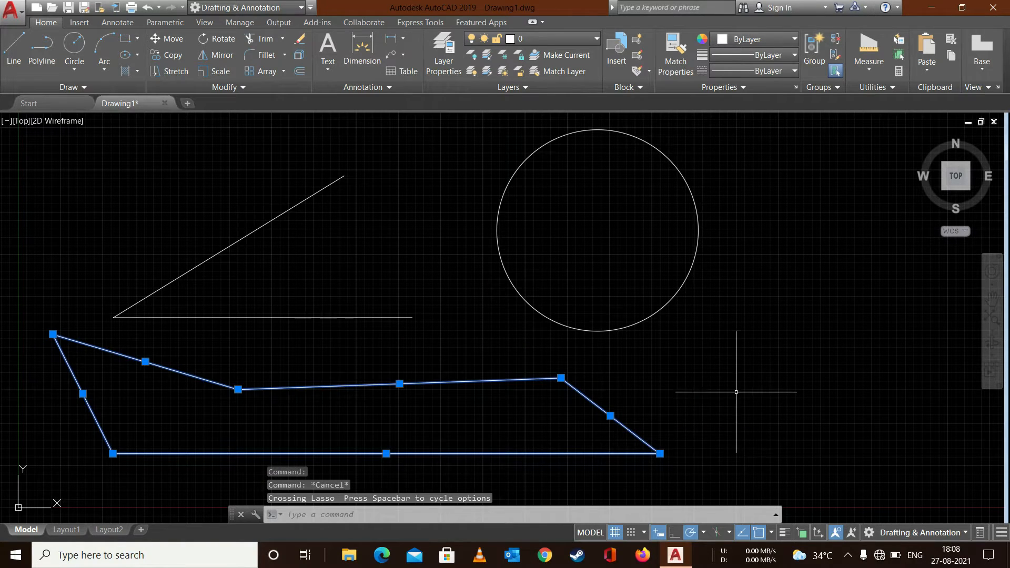
key("Return")
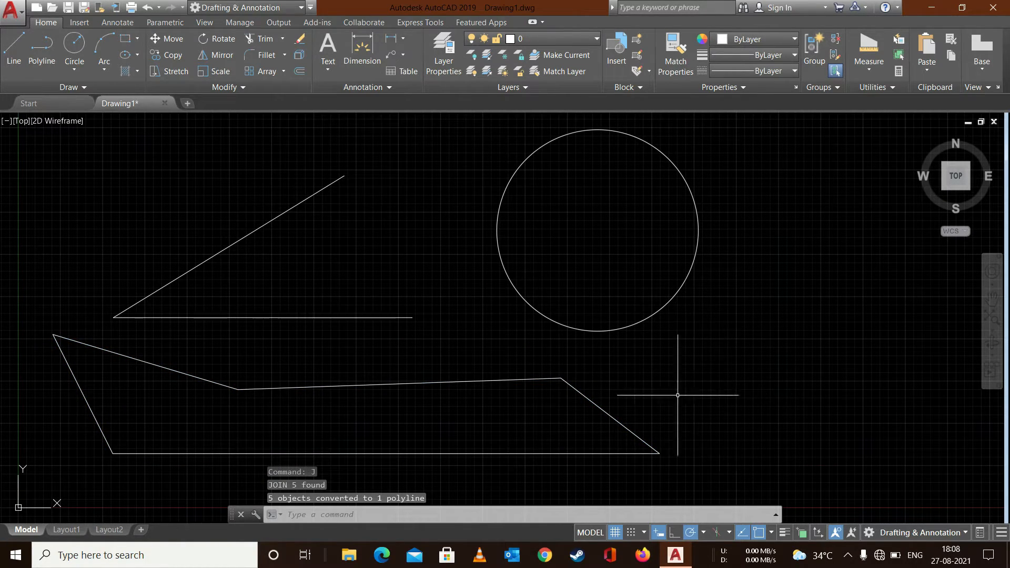
Step: Measure the area of the joined outline with the Object option
left_click(869, 68)
left_click(862, 182)
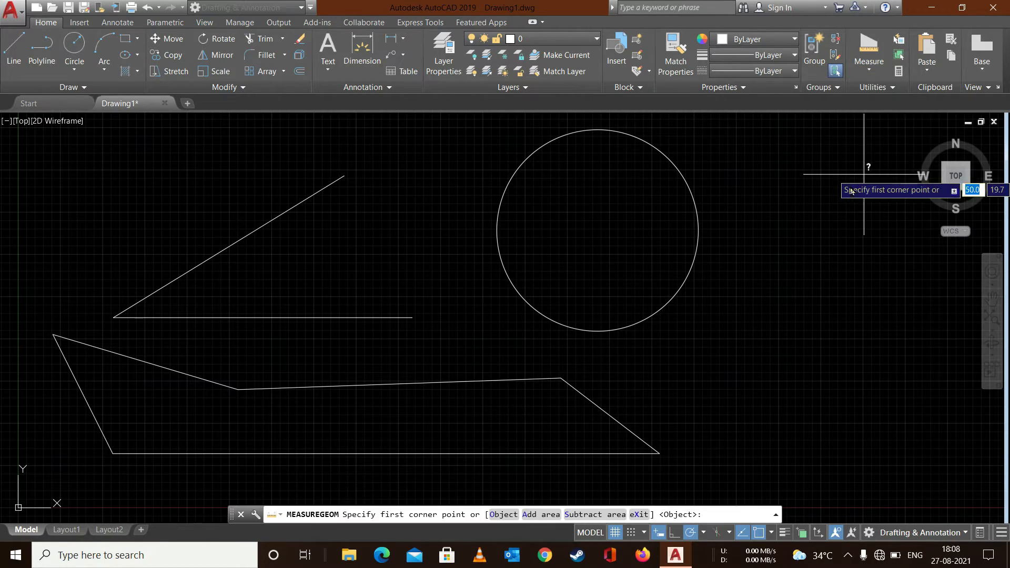
type("o")
key("Return")
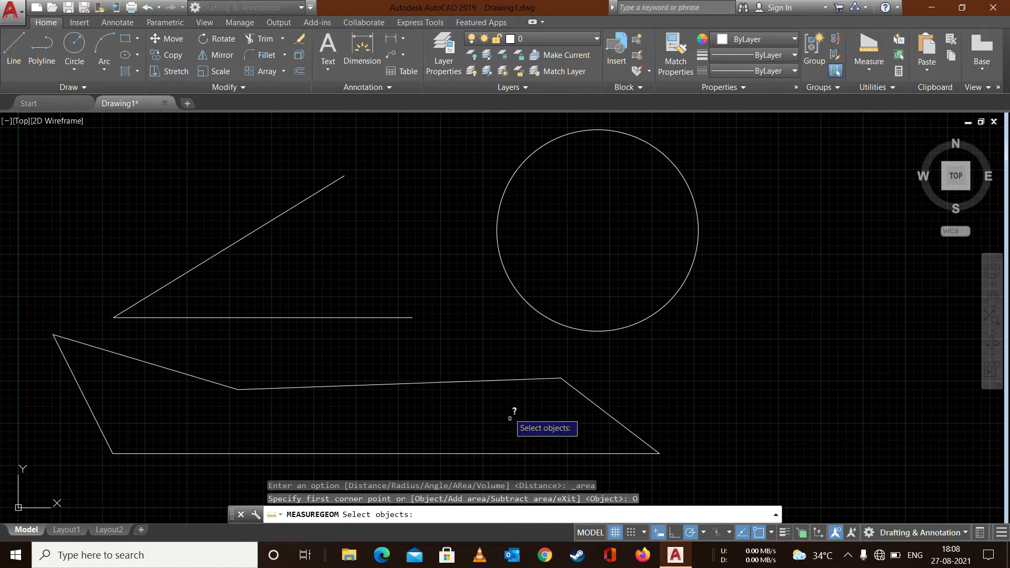
left_click(504, 381)
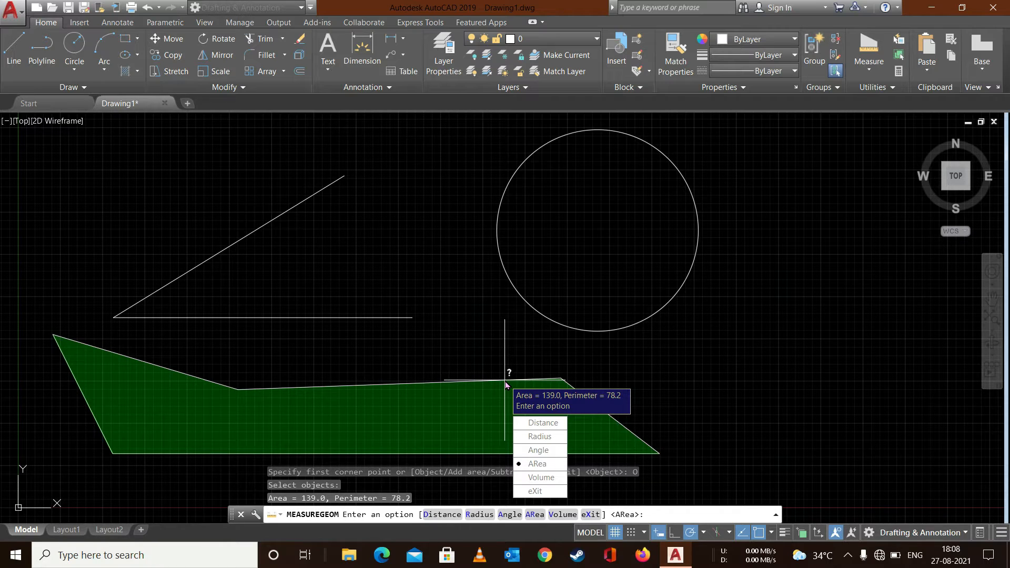
key("Escape")
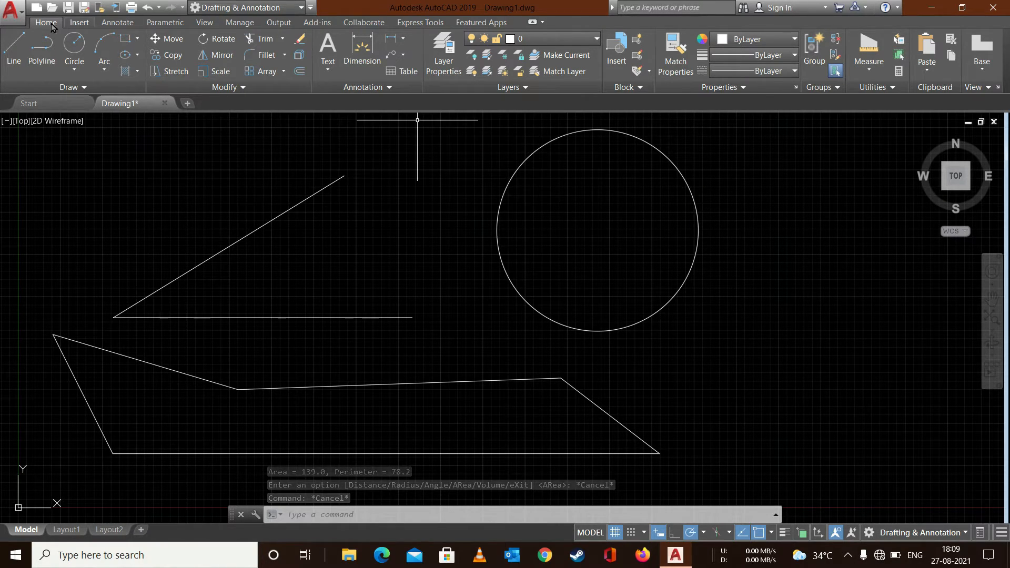
Step: Draw a small circle with a radius of about 1.3 inside the large circle, slightly left of its center
left_click(69, 48)
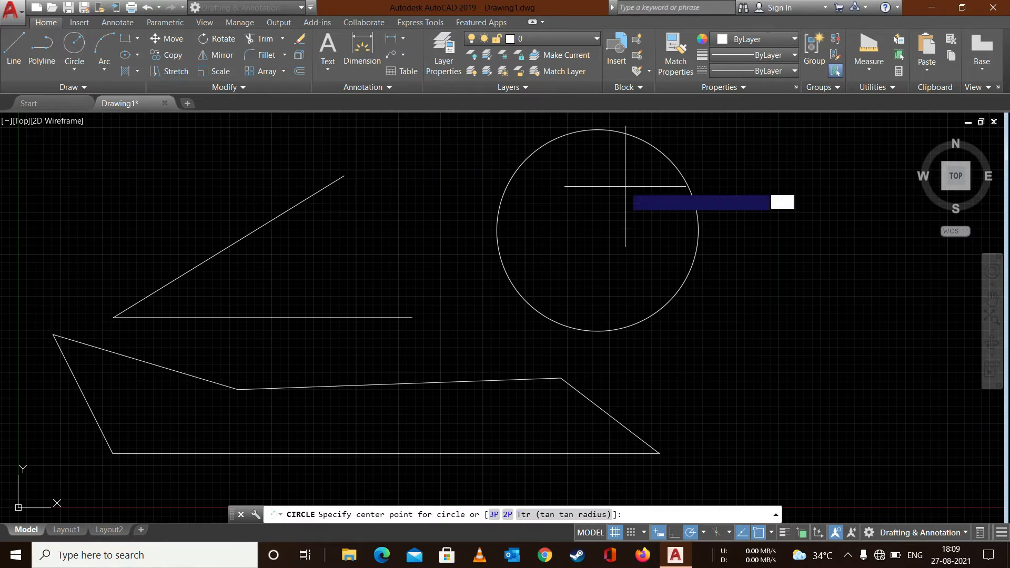
left_click(583, 228)
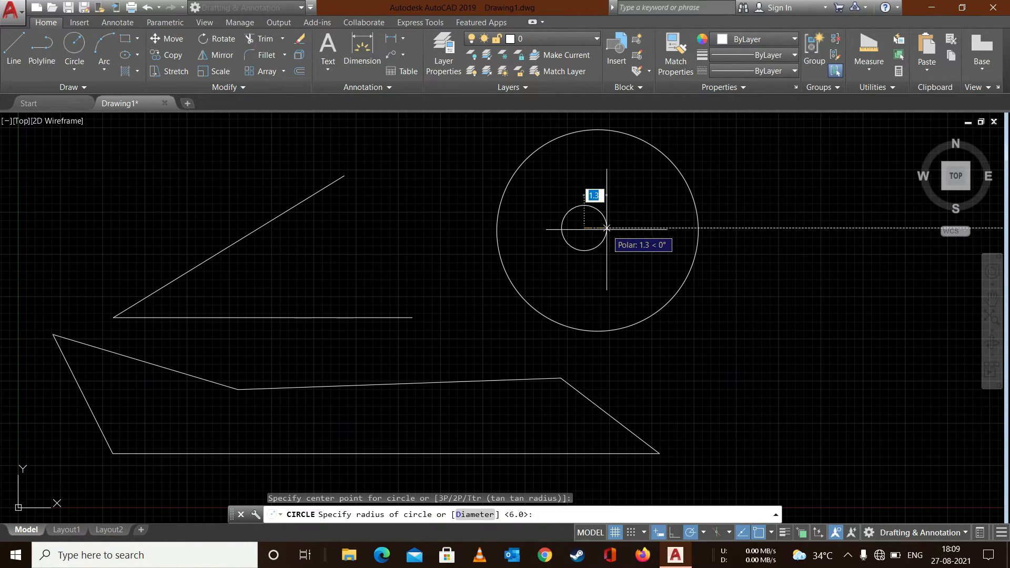
left_click(606, 230)
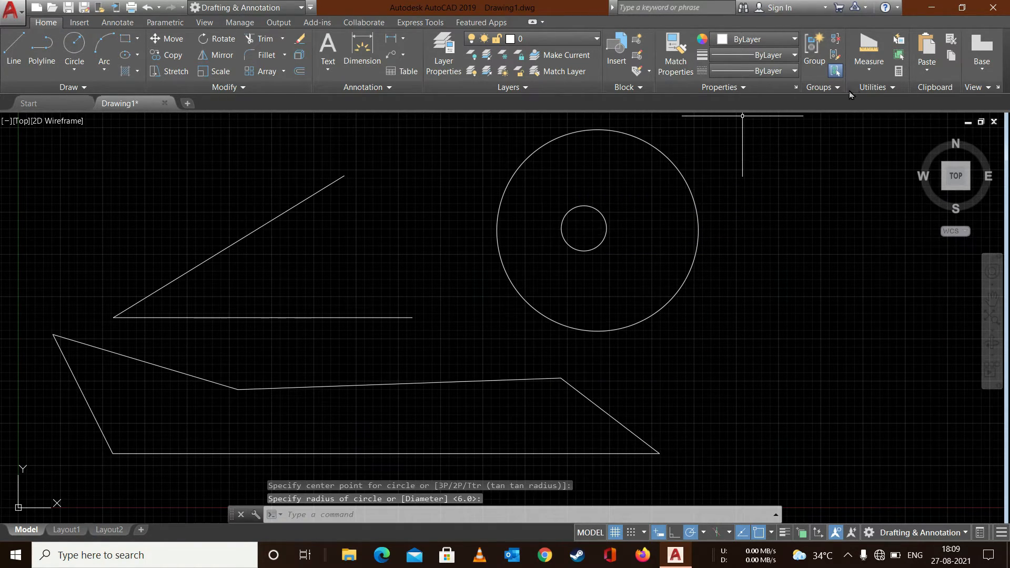
Step: Measure the area of the large circle around the small one with the Object option
left_click(875, 71)
left_click(879, 171)
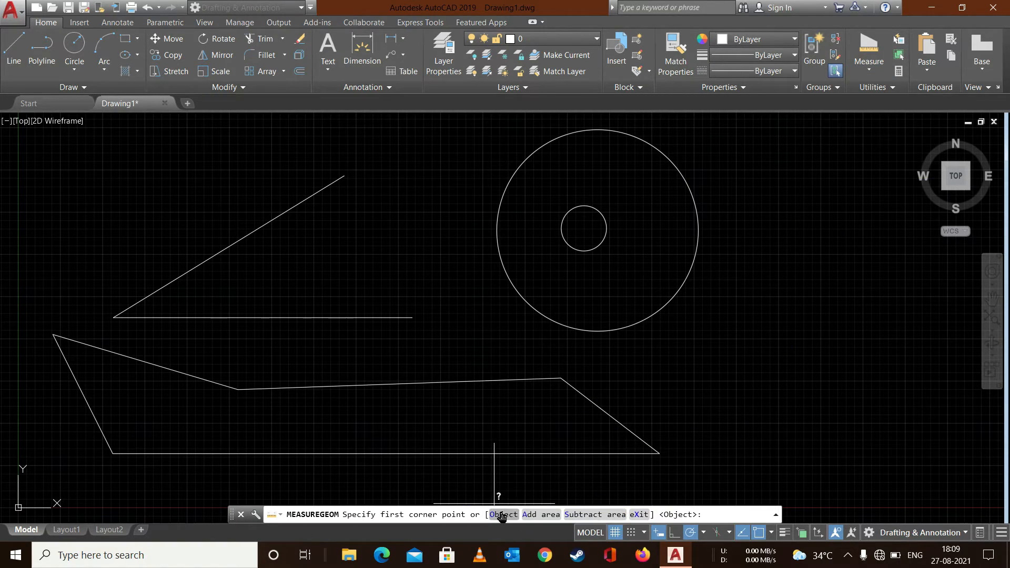
left_click(496, 514)
left_click(662, 149)
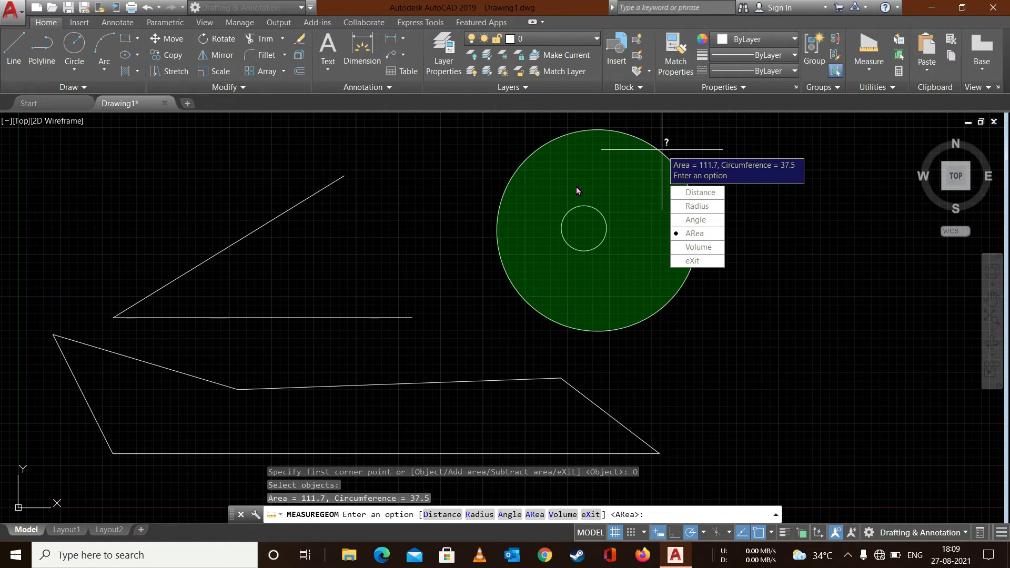
key("Escape")
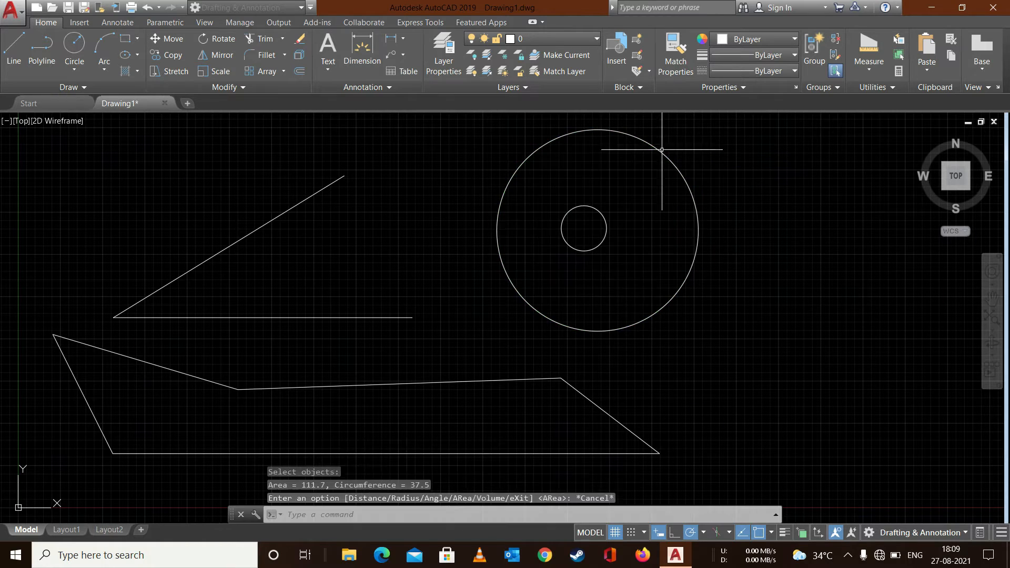
Step: Start an area measurement in Subtract area mode and pick the small inner circle with the Object option
left_click(880, 75)
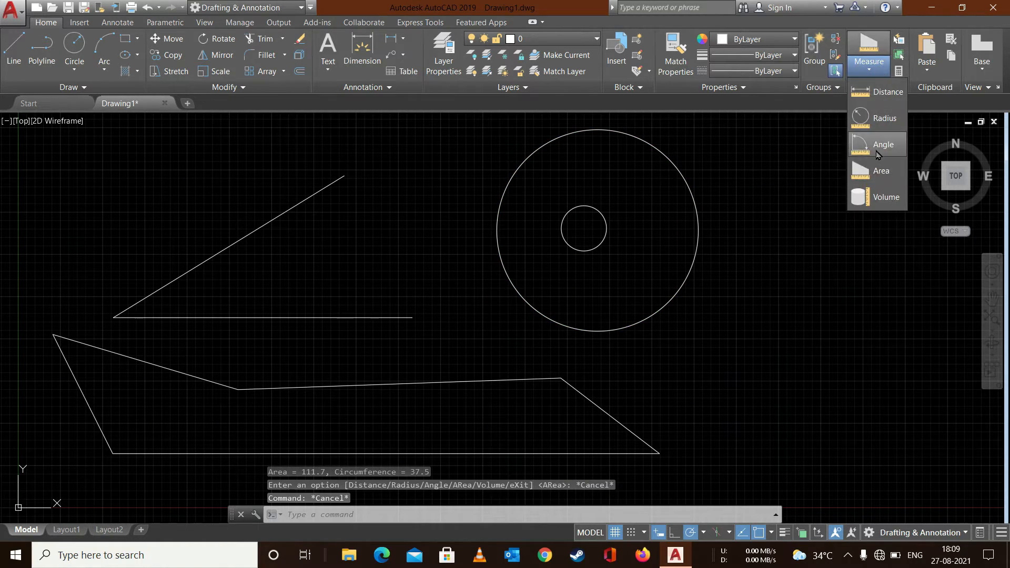
left_click(877, 172)
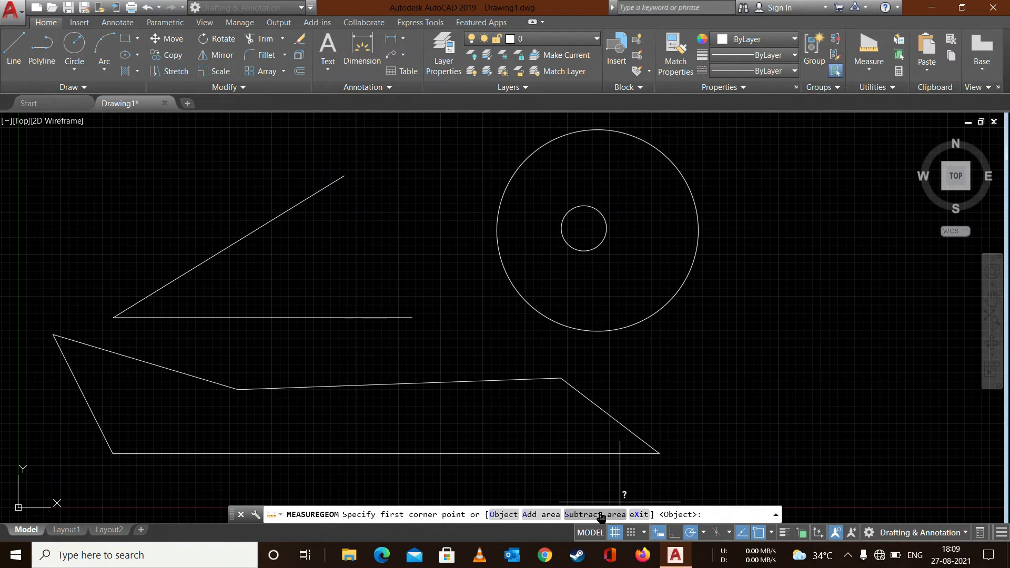
left_click(594, 515)
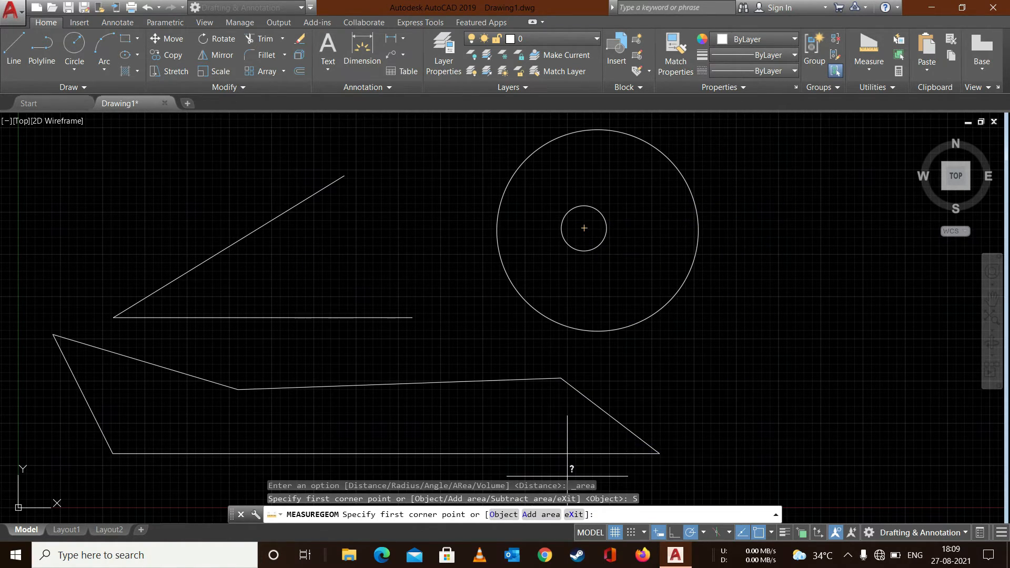
left_click(506, 514)
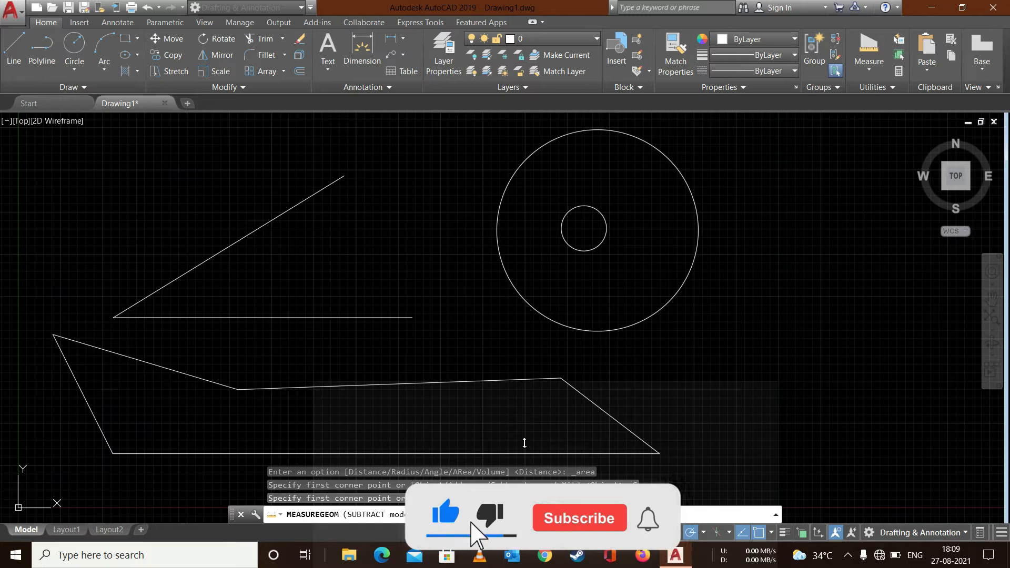
left_click(590, 207)
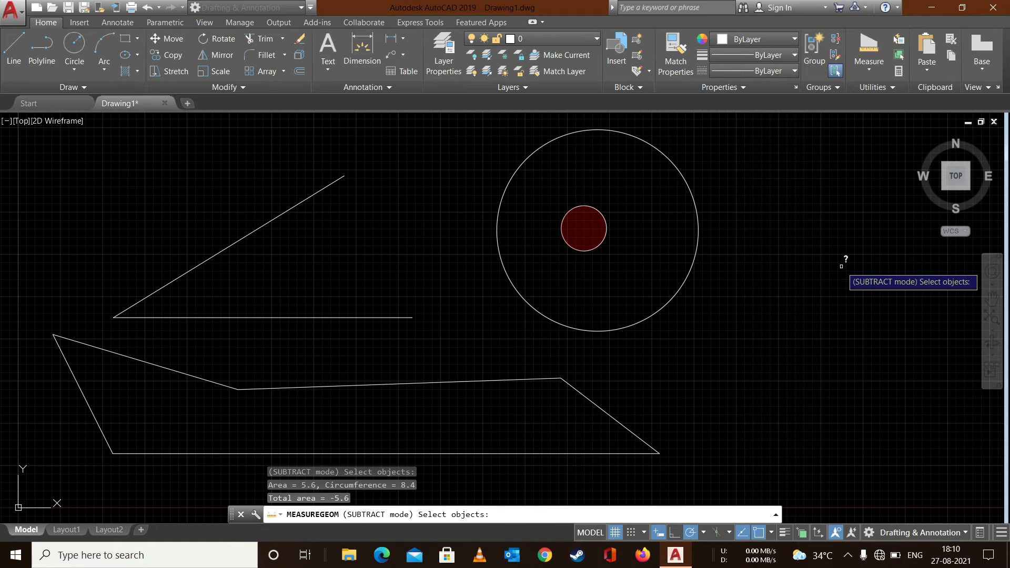
key("Return")
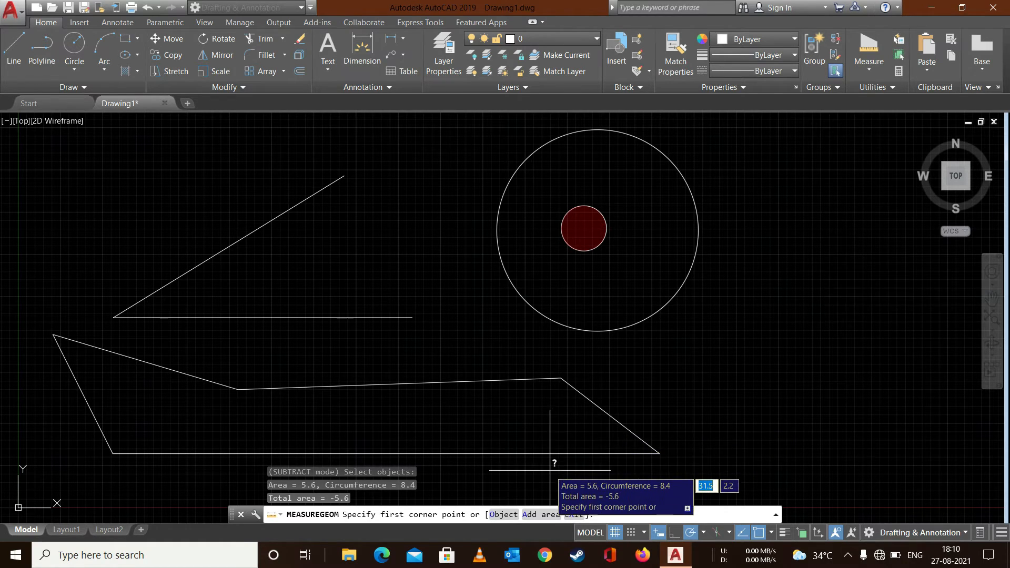
Step: Switch the measurement to Add area, pick the large circle as an object to get the net area, and end the measurement
left_click(538, 515)
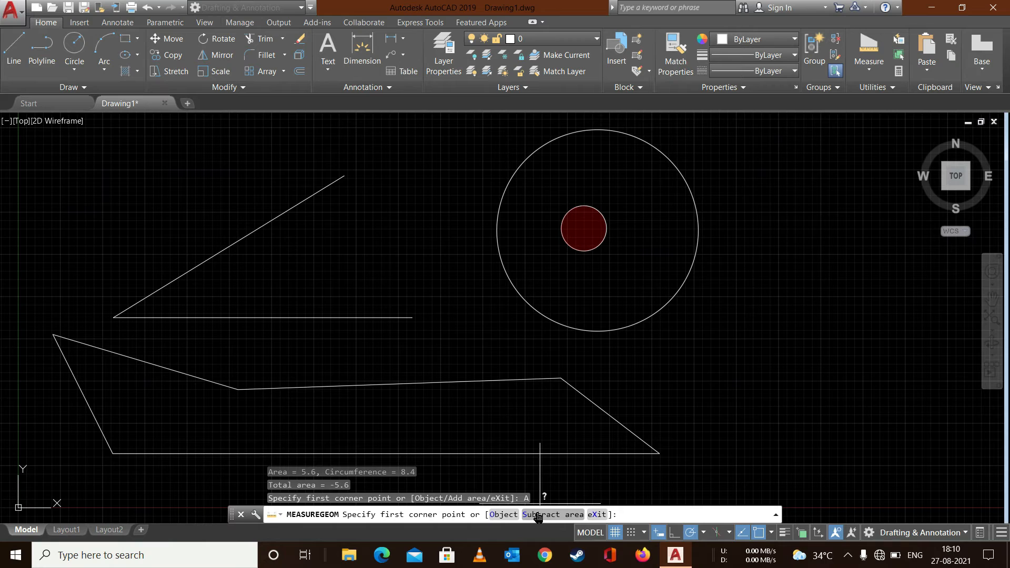
left_click(509, 514)
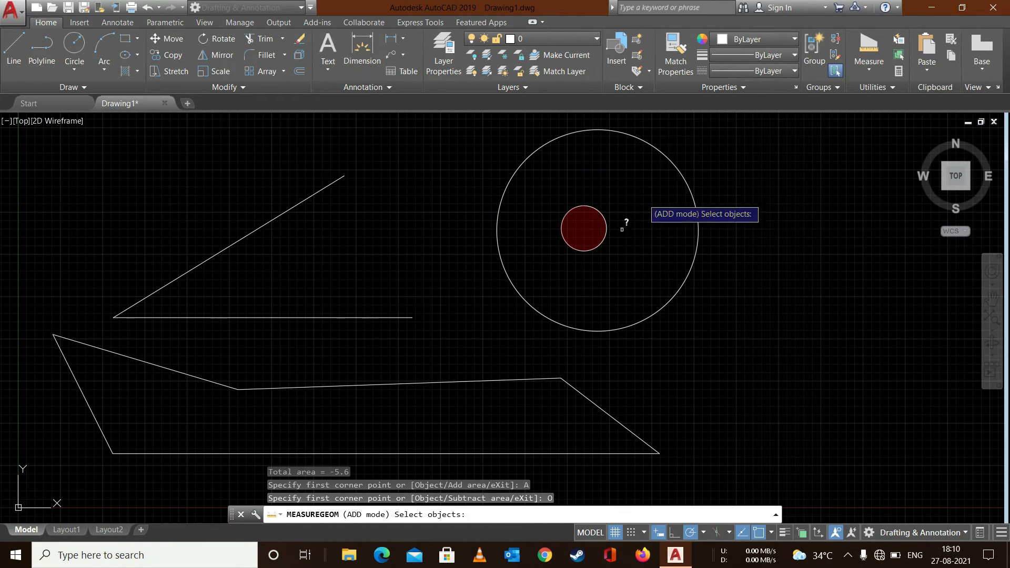
left_click(671, 163)
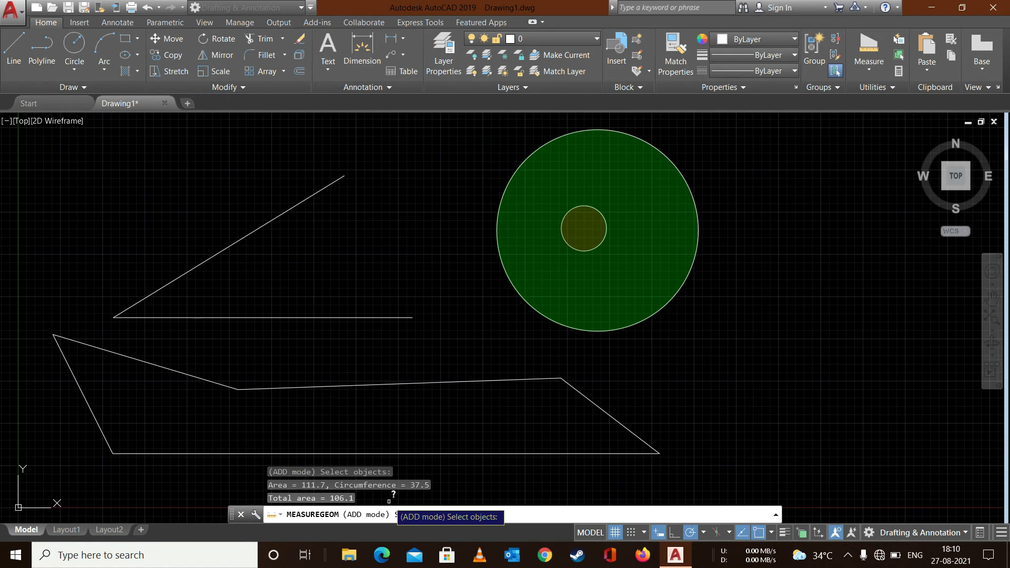
key("alt")
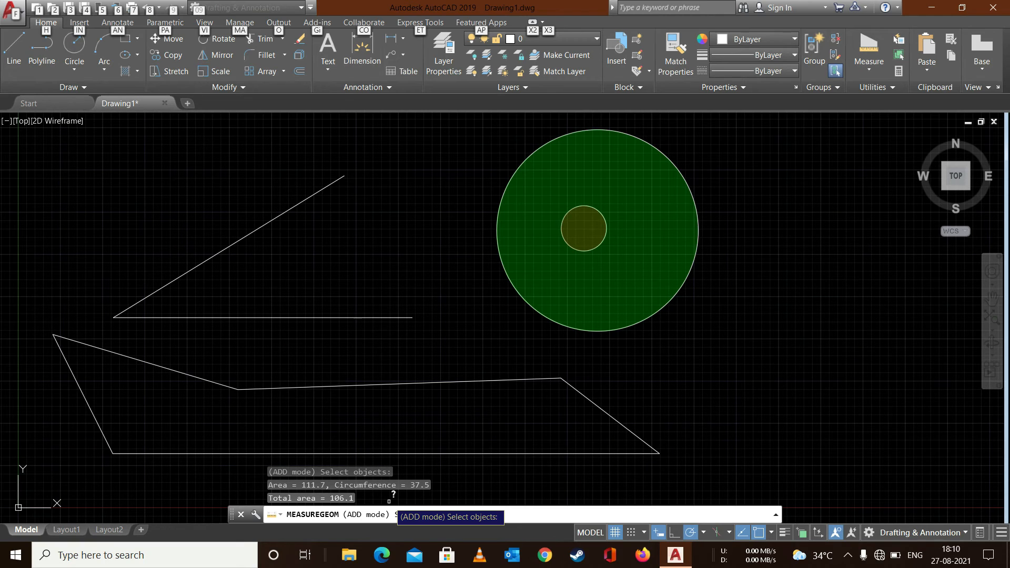
key("alt")
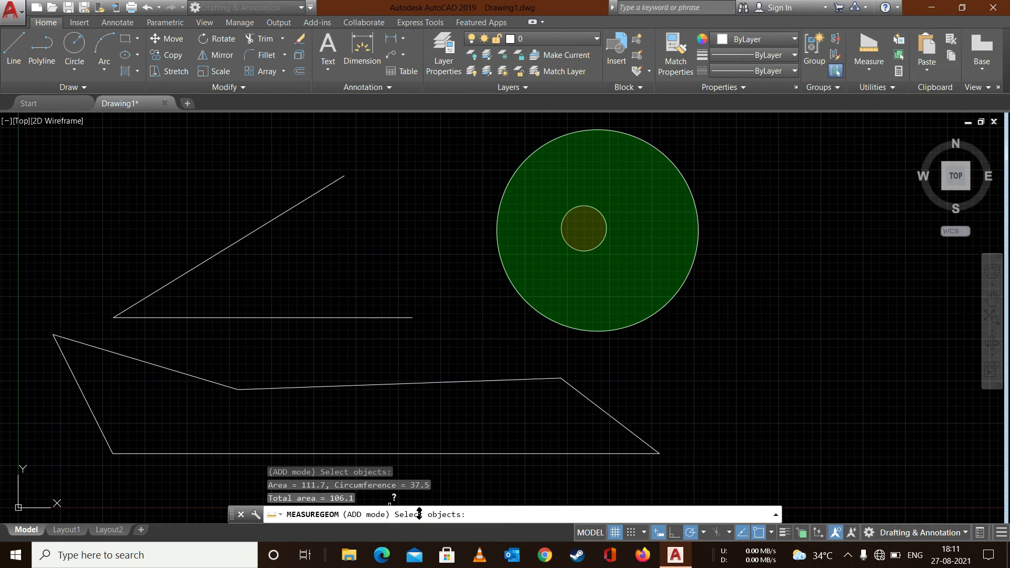
key("Escape")
key("Escape")
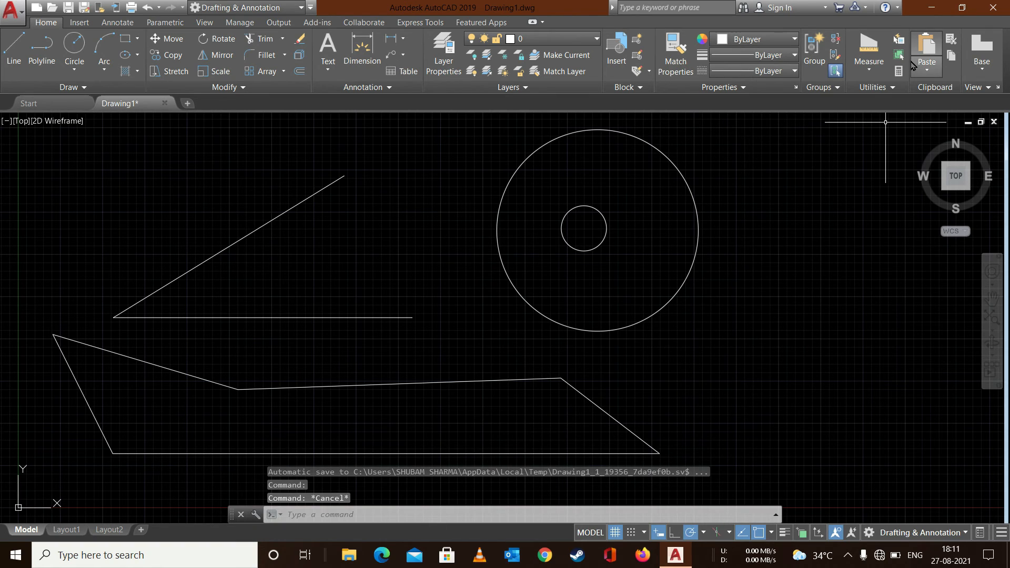
Step: Measure the full area of the large circle alone with the Object option, without subtracting the inner circle
left_click(869, 67)
left_click(870, 171)
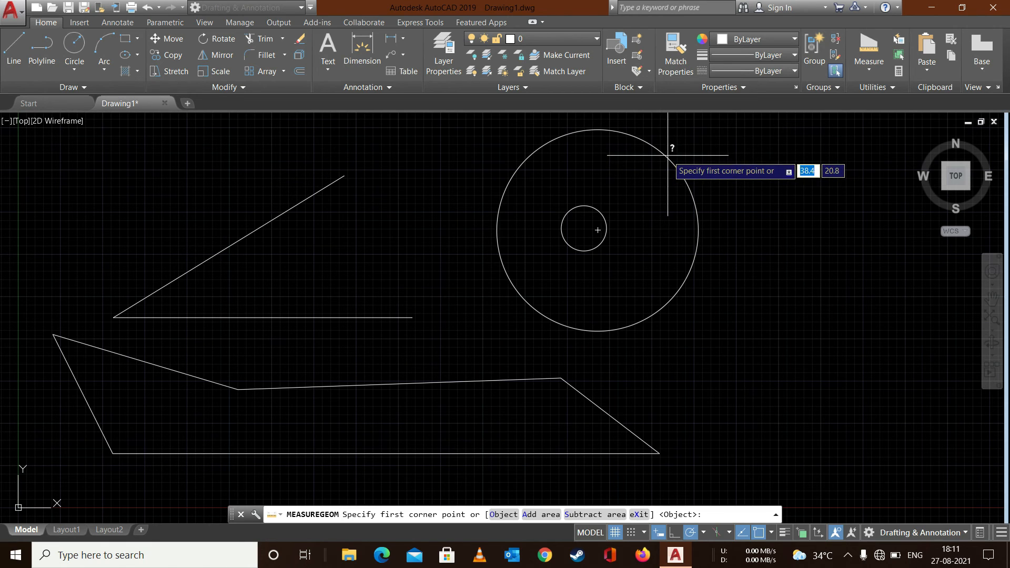
left_click(503, 514)
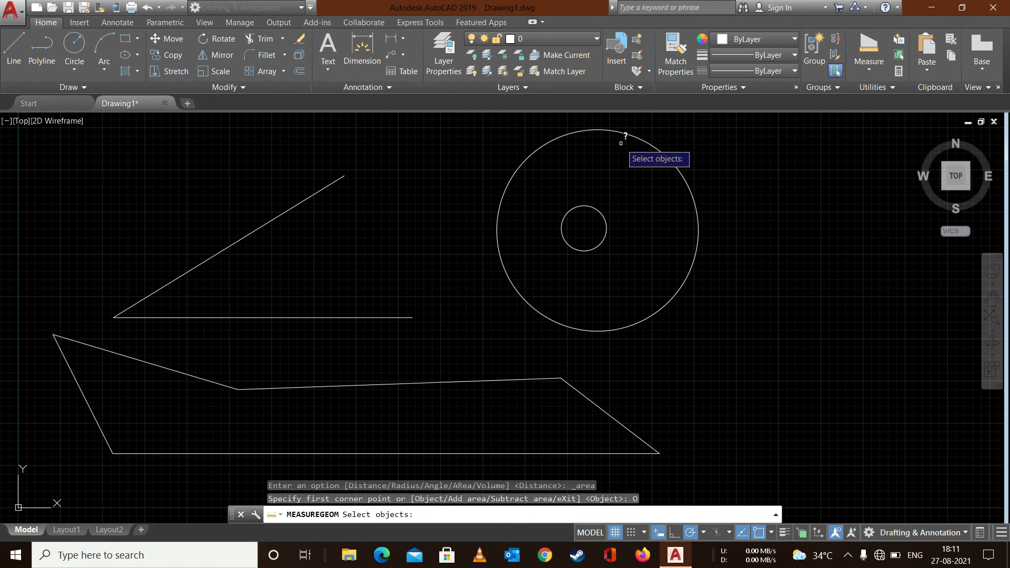
left_click(654, 146)
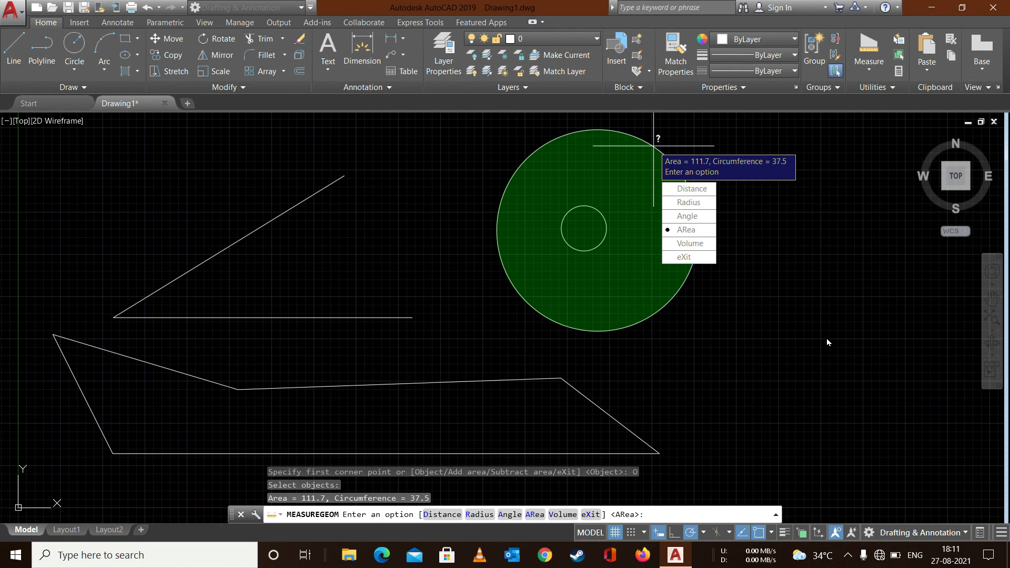
key("Escape")
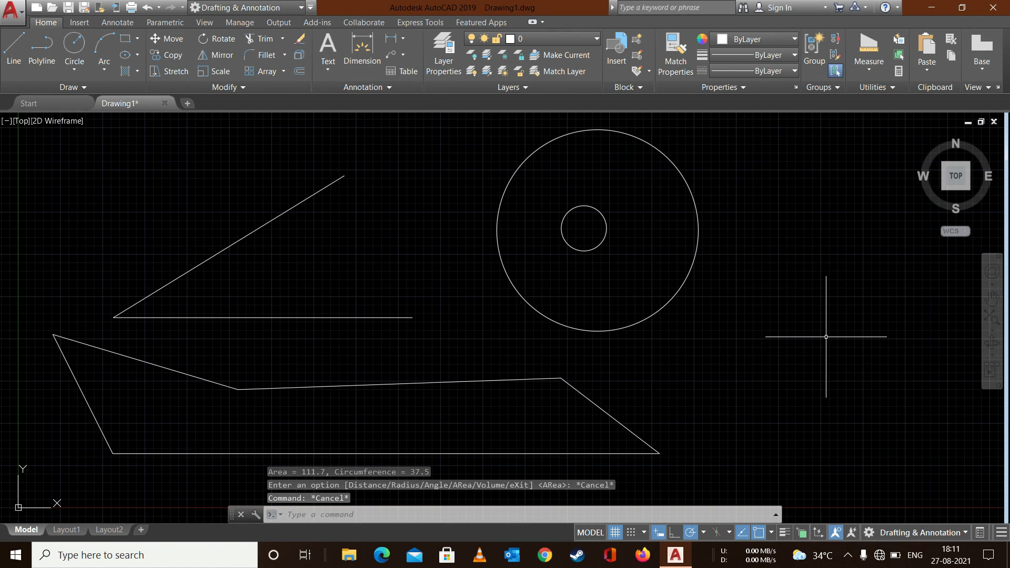
Step: Show the available measurement types, including Volume
left_click(869, 64)
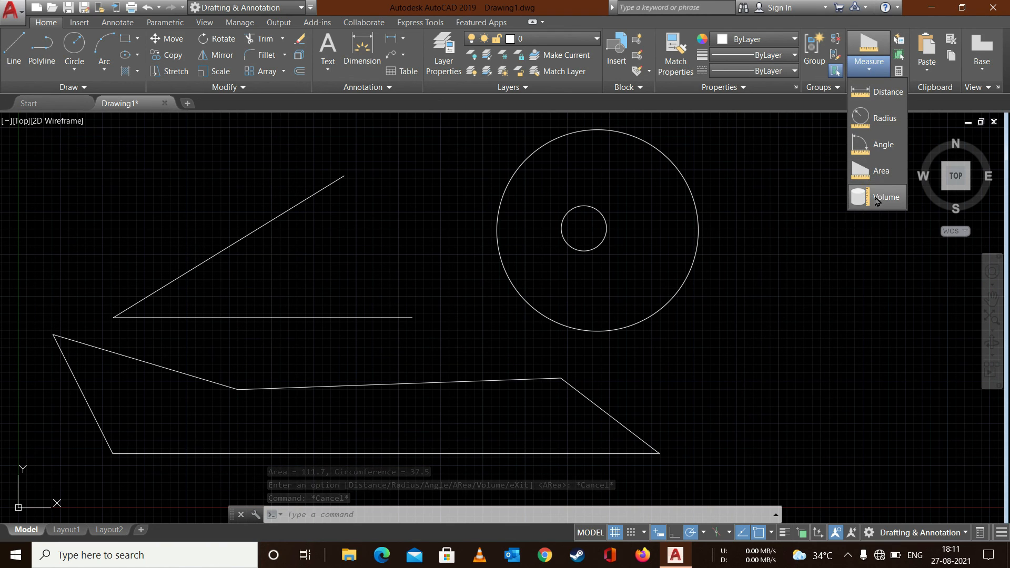